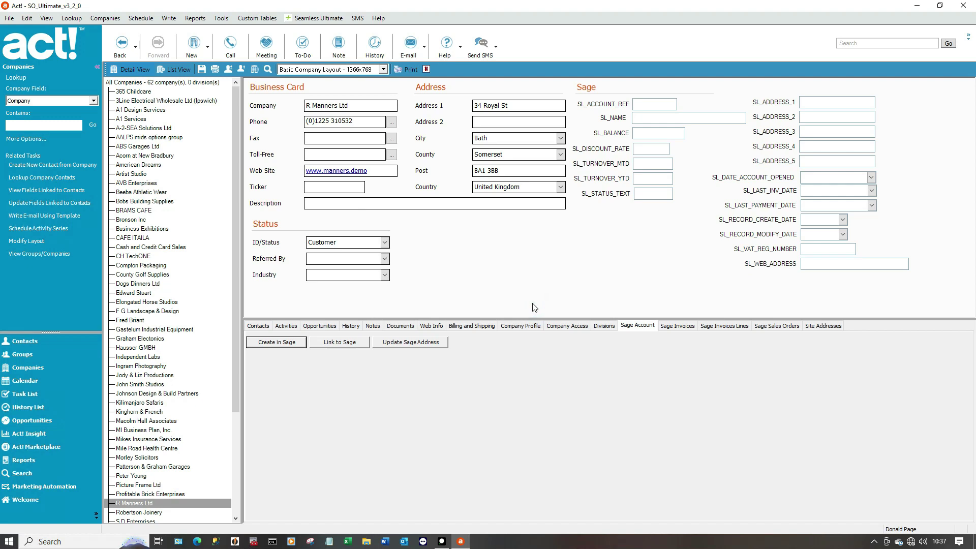
Switch to the Sage customer record for R Manners Ltd, fill in the contact's name and set the default discount to 20%
{"action": "mouse_move", "coordinate": [442, 543]}
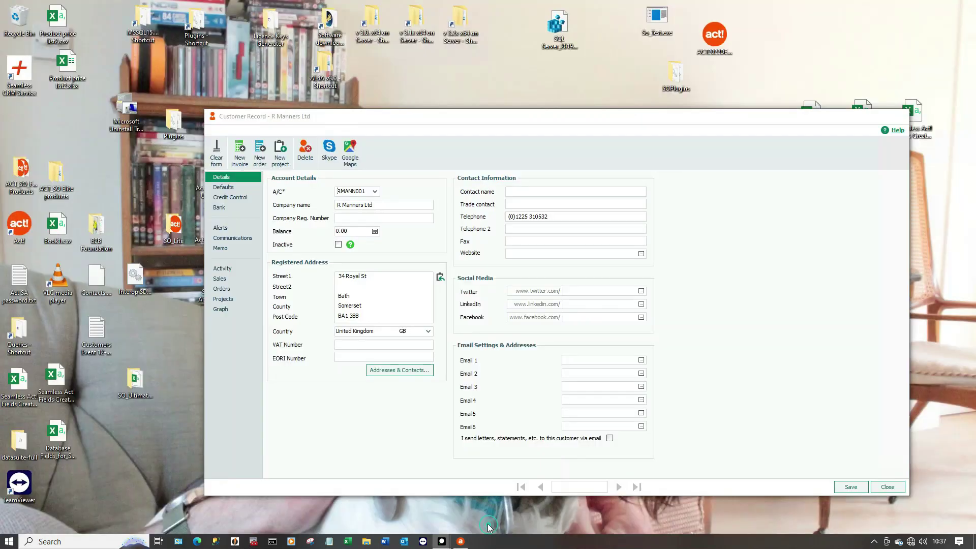
{"action": "left_click", "coordinate": [496, 501]}
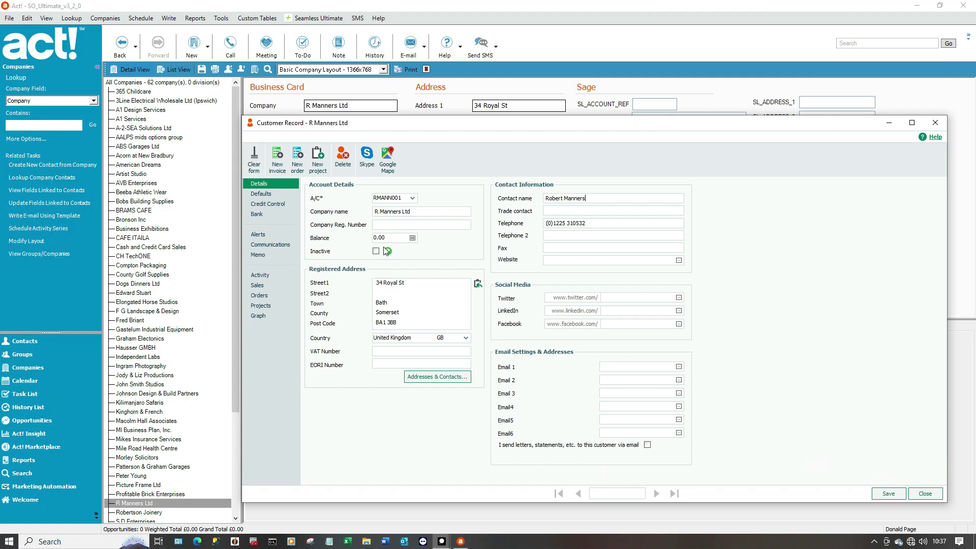
{"action": "left_click", "coordinate": [275, 195]}
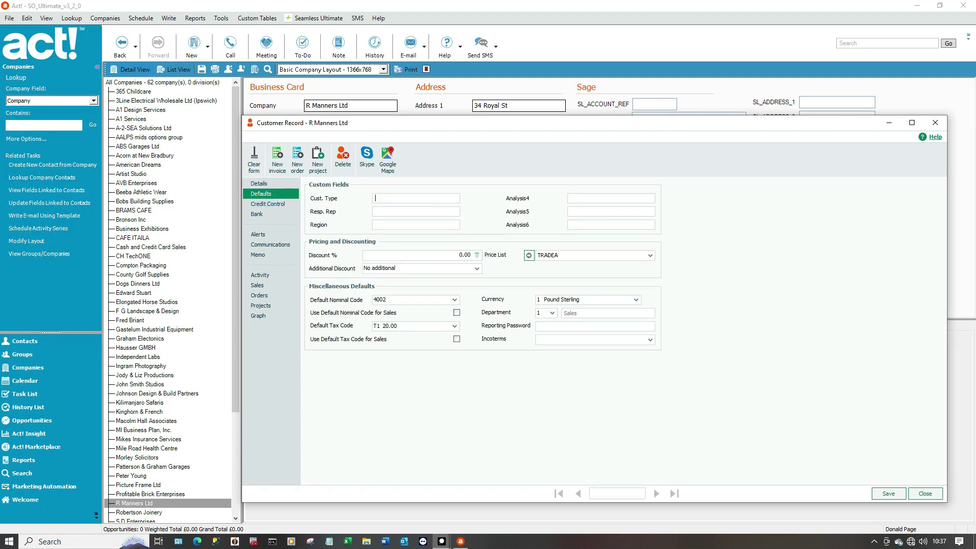
{"action": "left_click", "coordinate": [367, 254]}
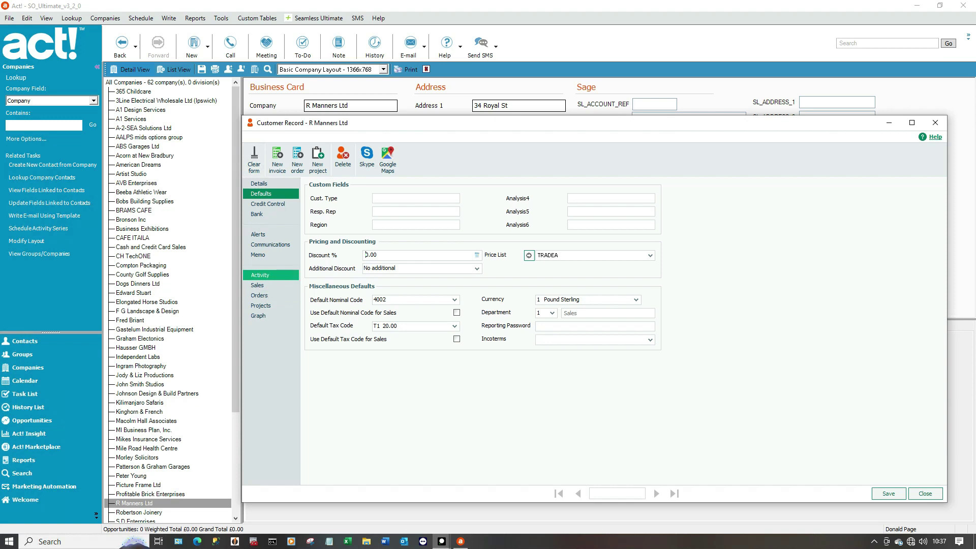
{"action": "type", "text": "2"}
Set the default nominal code to 4001 Sales South and enable using the default nominal and tax codes for sales
{"action": "left_click", "coordinate": [454, 300]}
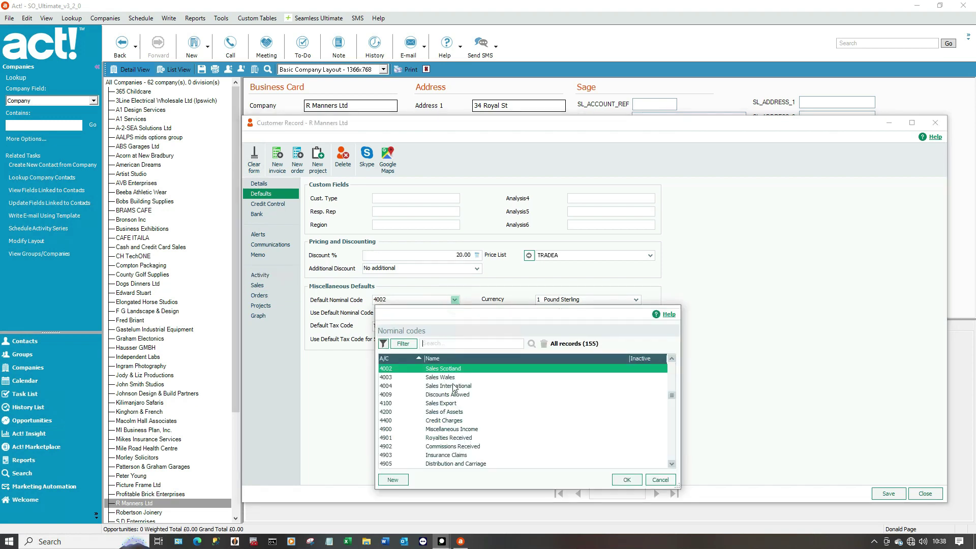
{"action": "left_click", "coordinate": [671, 359]}
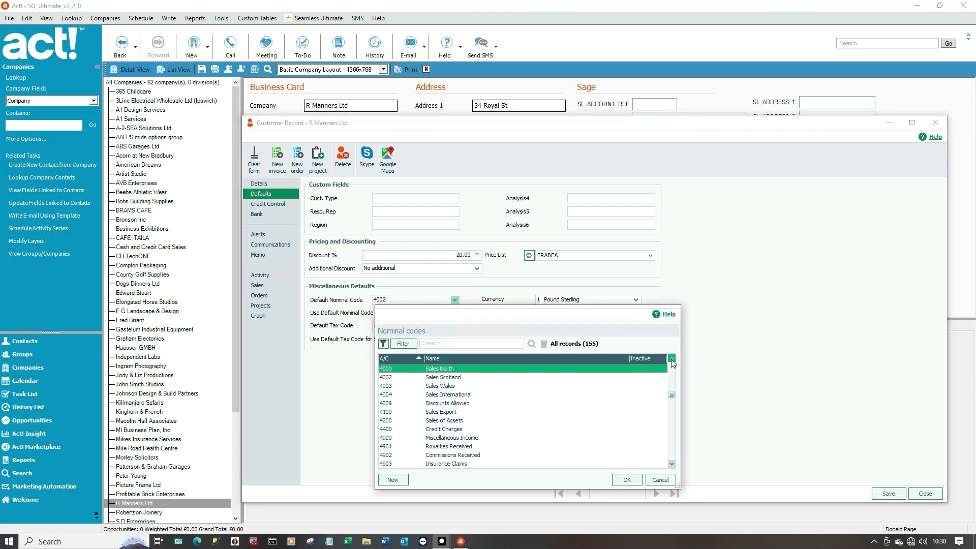
{"action": "left_click", "coordinate": [671, 359]}
{"action": "left_click", "coordinate": [445, 378]}
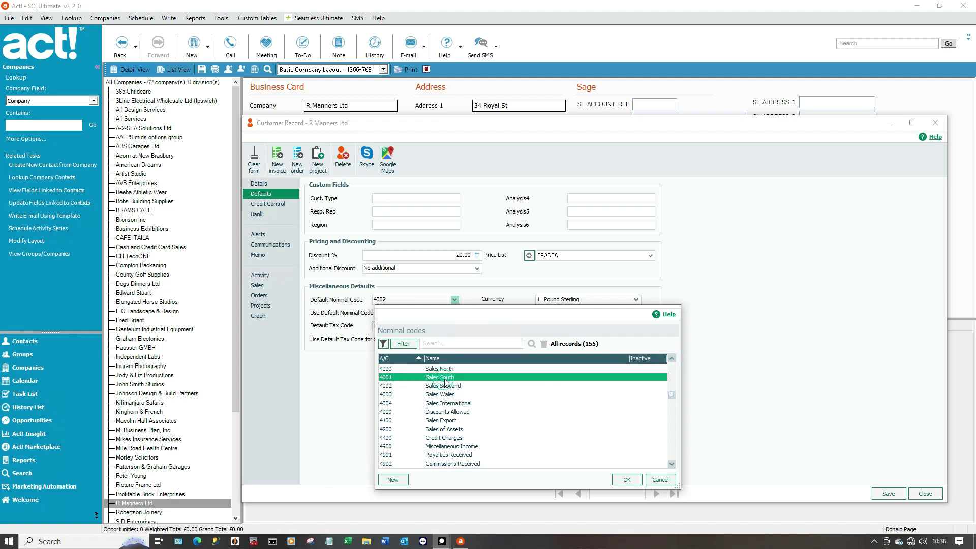
{"action": "double_click", "coordinate": [445, 382]}
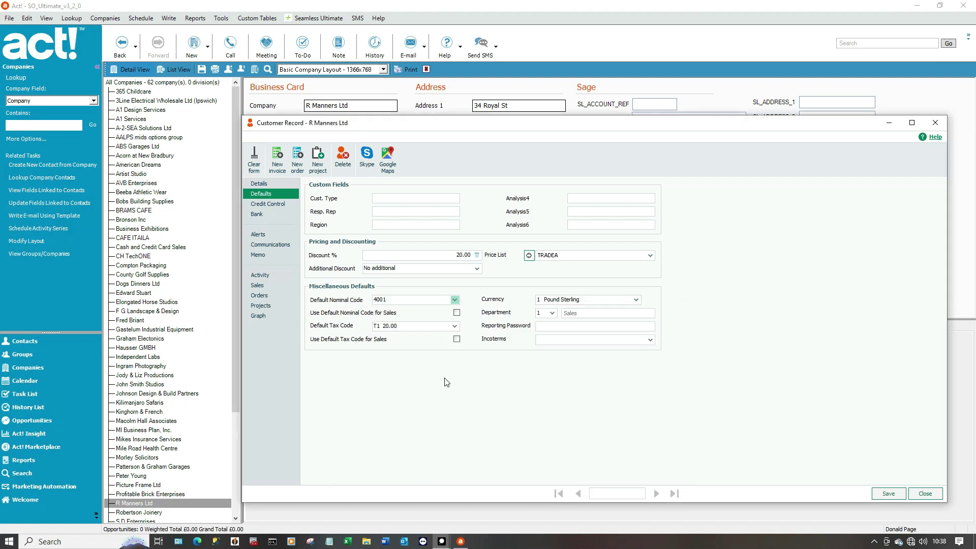
{"action": "left_click", "coordinate": [456, 313]}
{"action": "left_click", "coordinate": [456, 340]}
{"action": "left_click", "coordinate": [463, 402]}
Check the customer's credit control terms, then save and close the customer record
{"action": "left_click", "coordinate": [272, 204]}
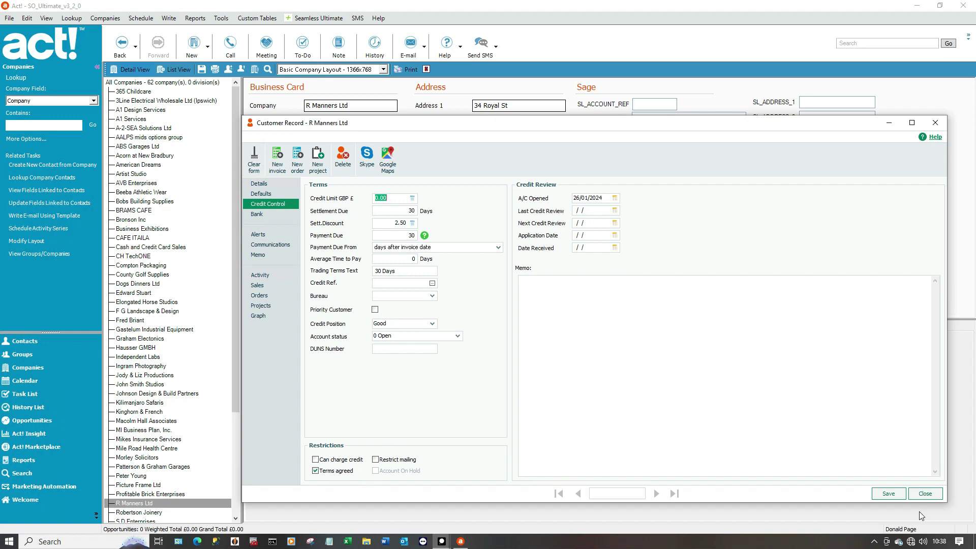
{"action": "left_click", "coordinate": [892, 495]}
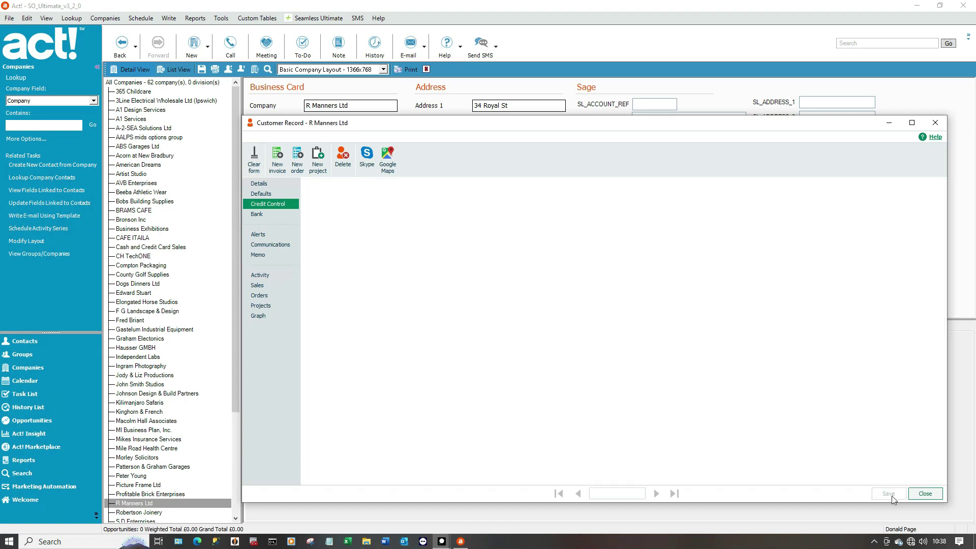
{"action": "left_click", "coordinate": [925, 494]}
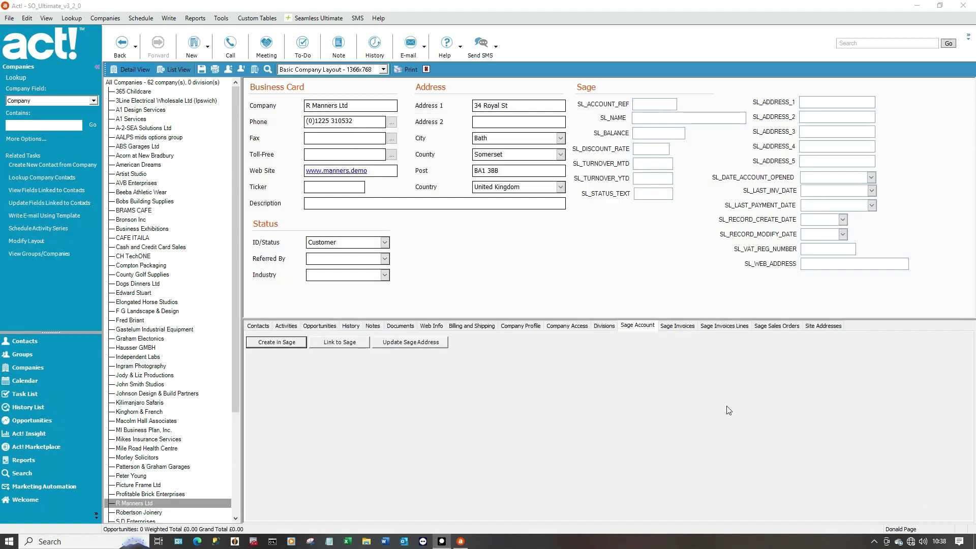
Fill in the company's second address line and update the linked Sage account's main address and the linked contacts with it
{"action": "left_click", "coordinate": [554, 260]}
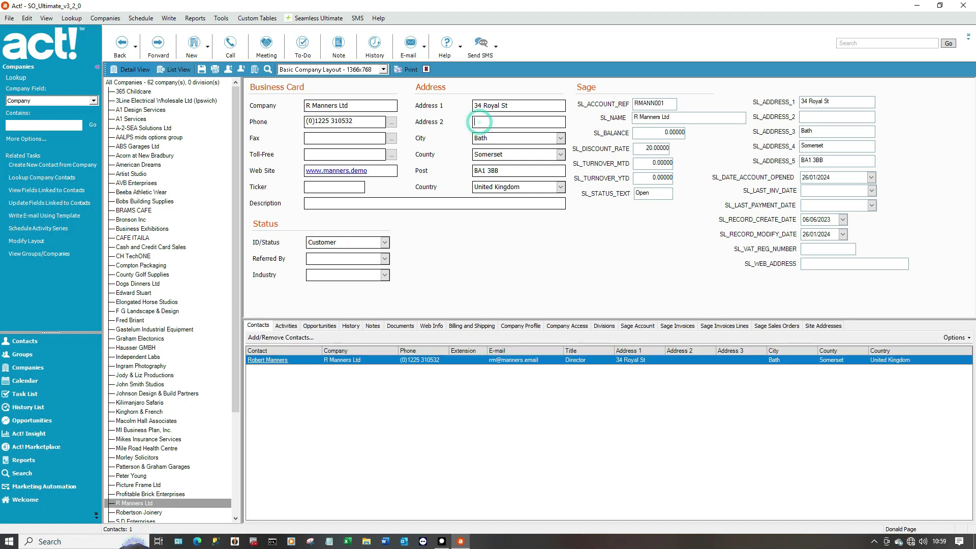
{"action": "type", "text": "Argyle Avenue"}
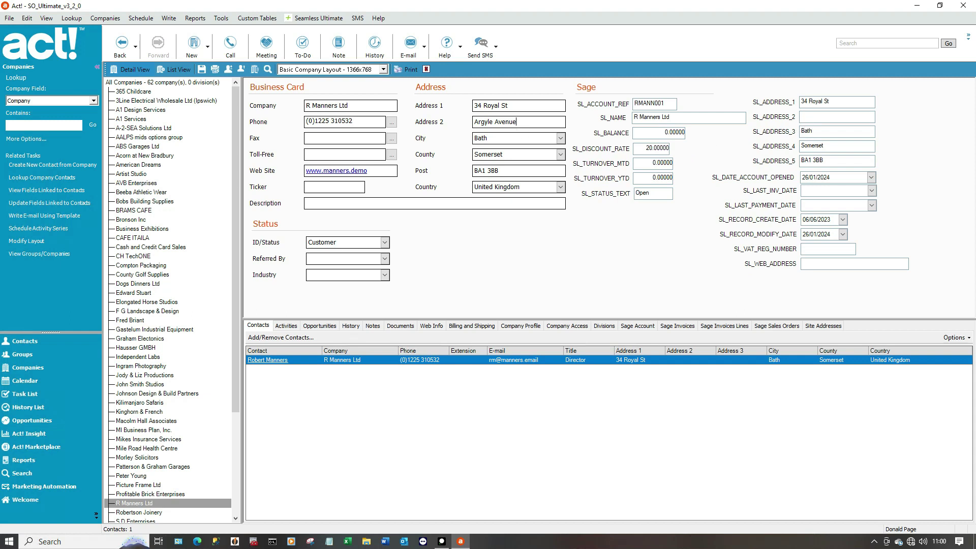
{"action": "left_click", "coordinate": [630, 327]}
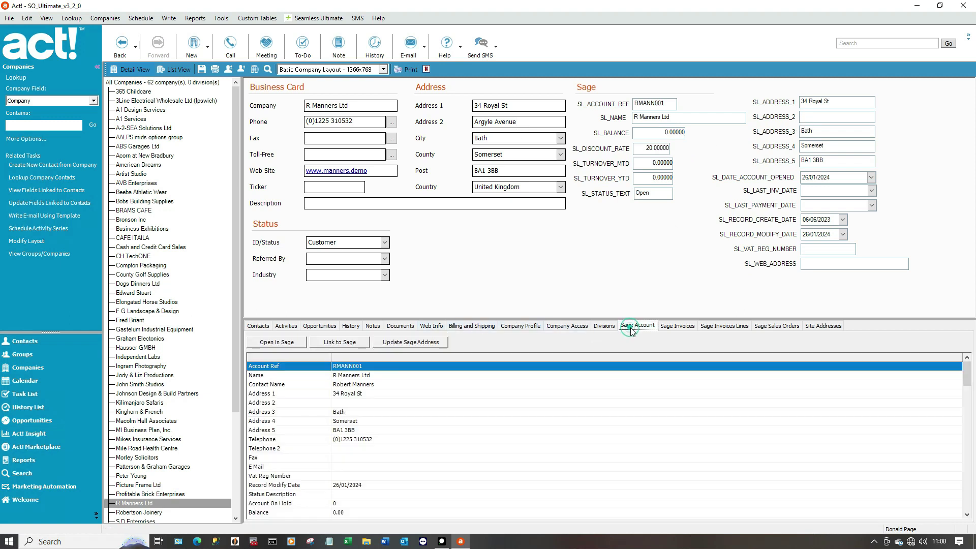
{"action": "left_click", "coordinate": [421, 343]}
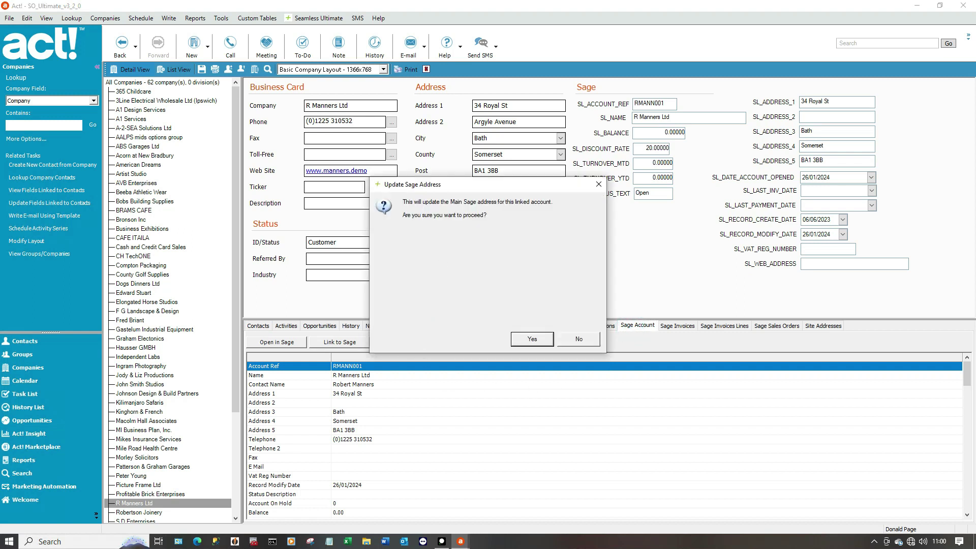
{"action": "left_click", "coordinate": [539, 340]}
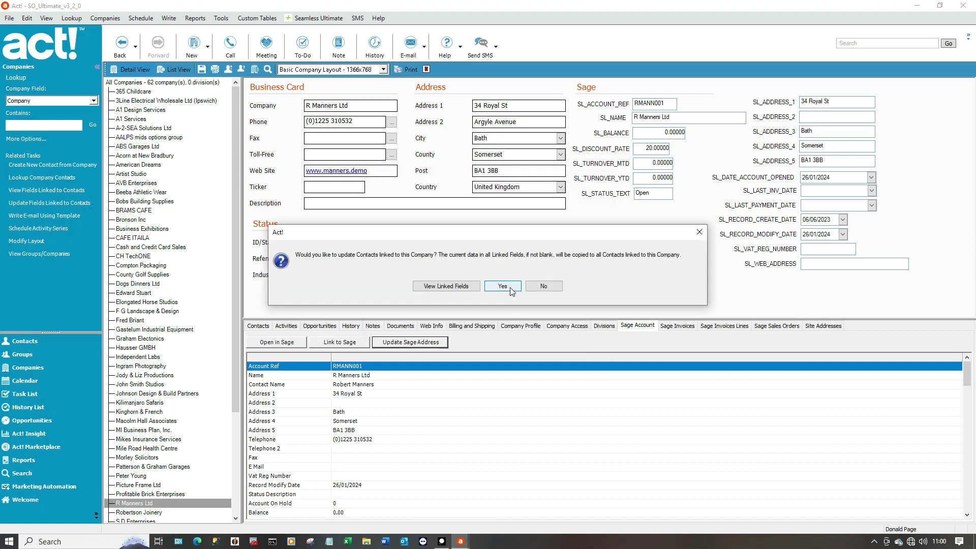
{"action": "left_click", "coordinate": [502, 287]}
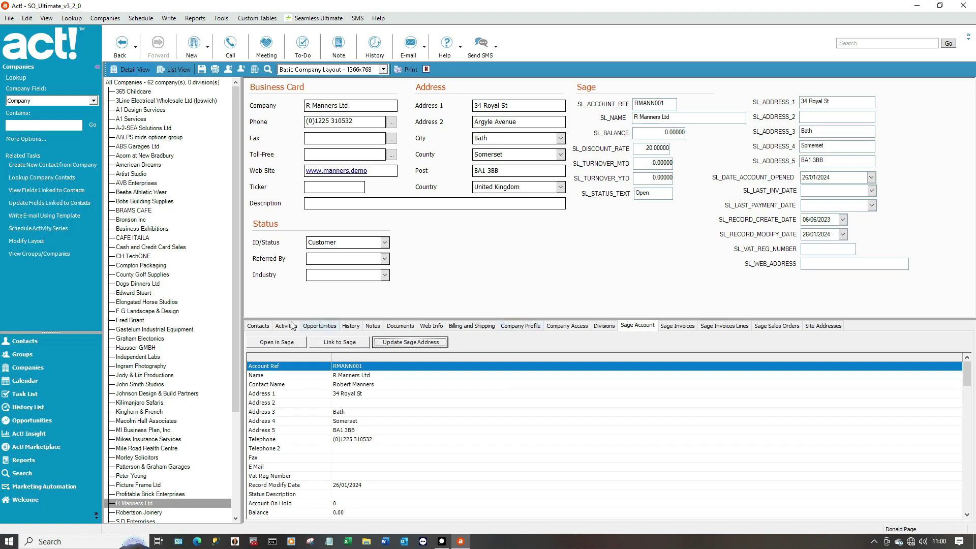
Open the contact record linked to R Manners Ltd
{"action": "left_click", "coordinate": [259, 327]}
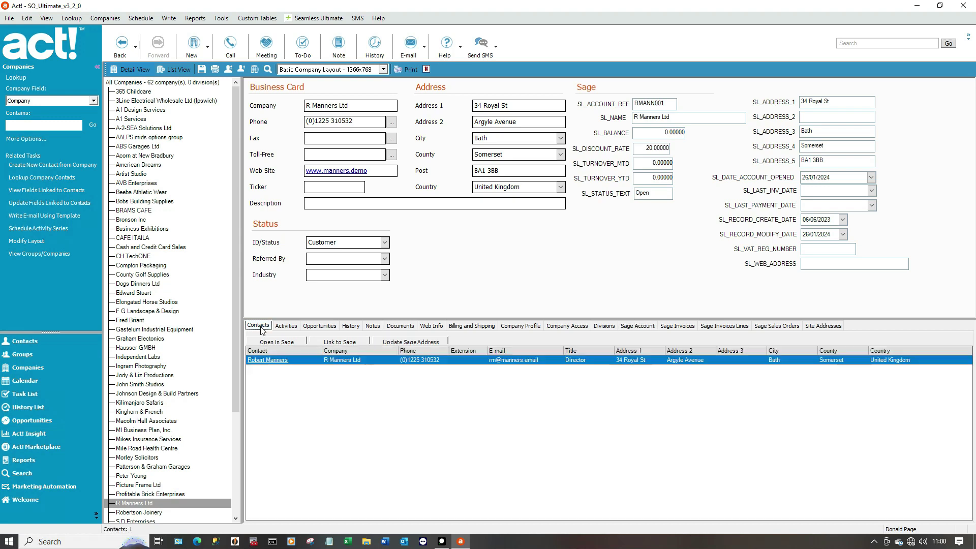
{"action": "double_click", "coordinate": [378, 361]}
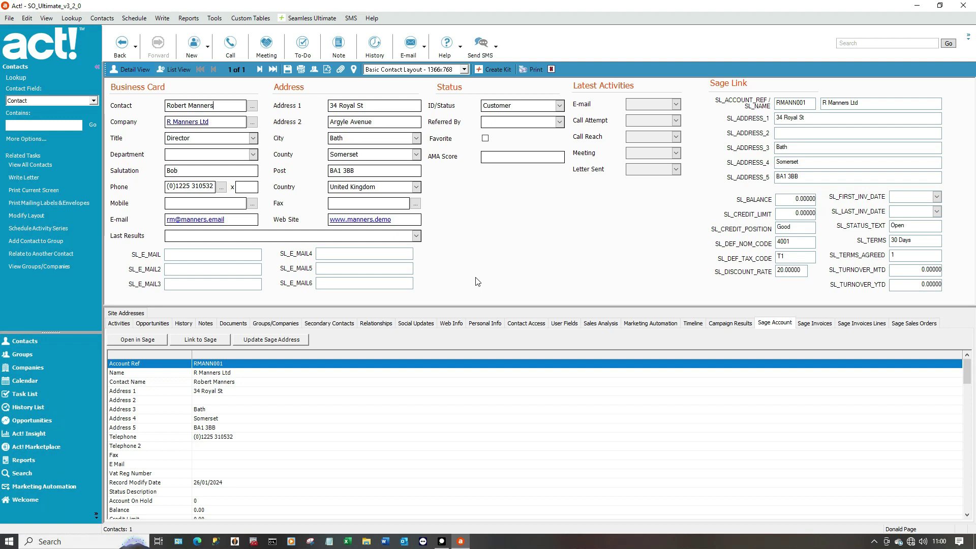
Review the schedule of the Sage Sync service in the Automated Services settings, then close them
{"action": "left_click", "coordinate": [311, 18]}
{"action": "mouse_move", "coordinate": [314, 31]}
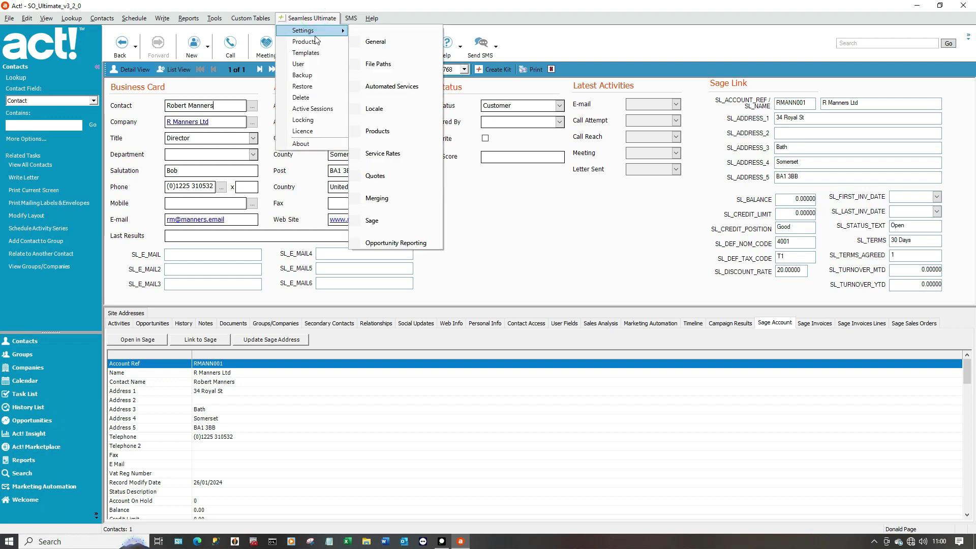
{"action": "left_click", "coordinate": [394, 89]}
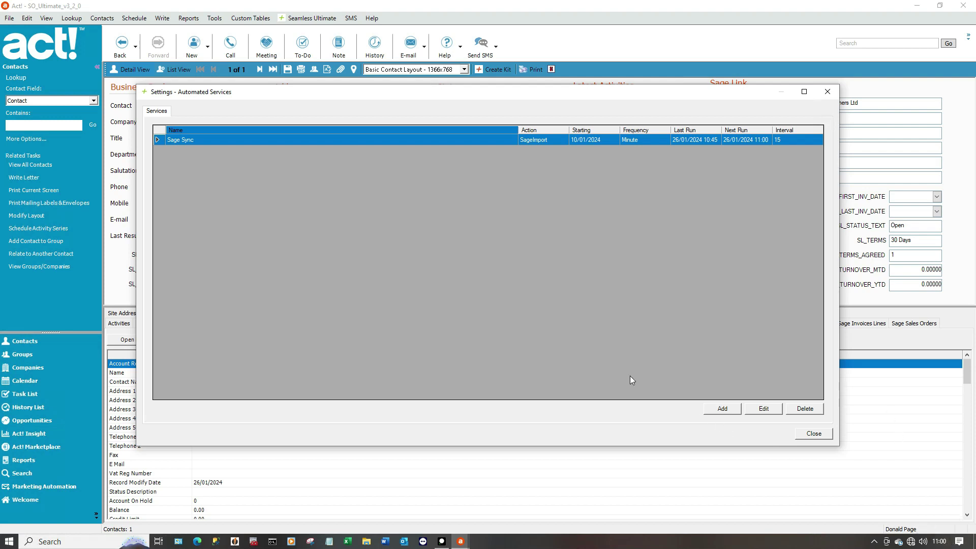
{"action": "left_click", "coordinate": [813, 433]}
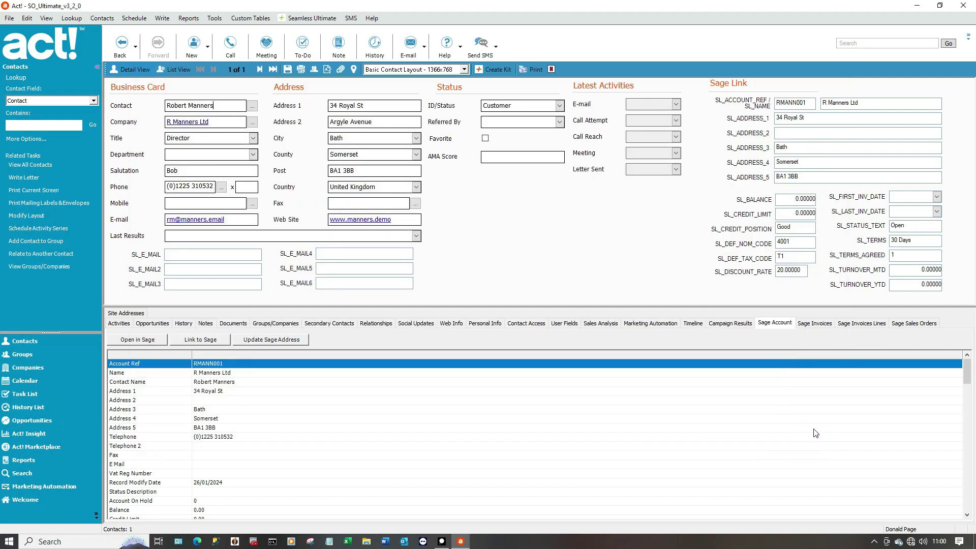
Run the Sage data update from the Sage link settings to import the latest accounting data, then close the settings
{"action": "left_click", "coordinate": [322, 19]}
{"action": "mouse_move", "coordinate": [310, 30]}
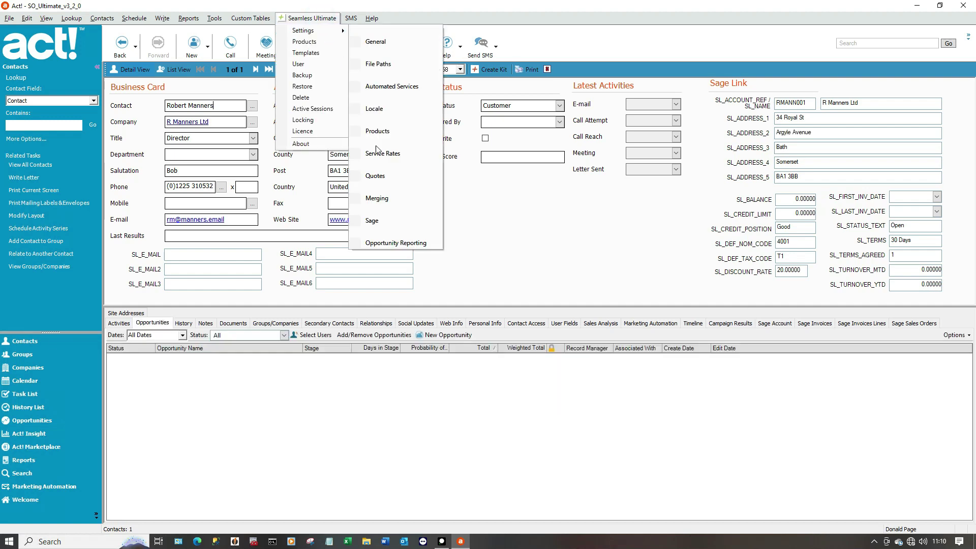
{"action": "left_click", "coordinate": [382, 221]}
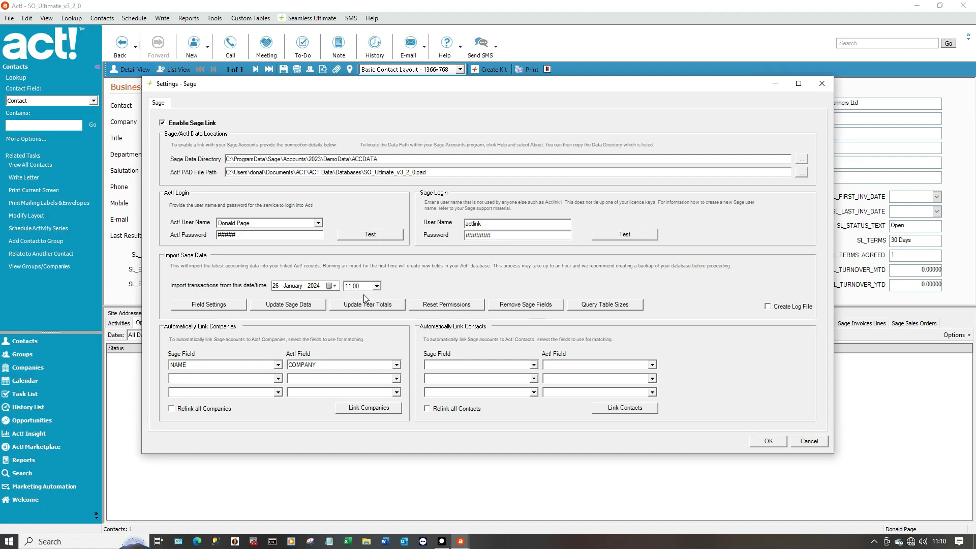
{"action": "left_click", "coordinate": [288, 307]}
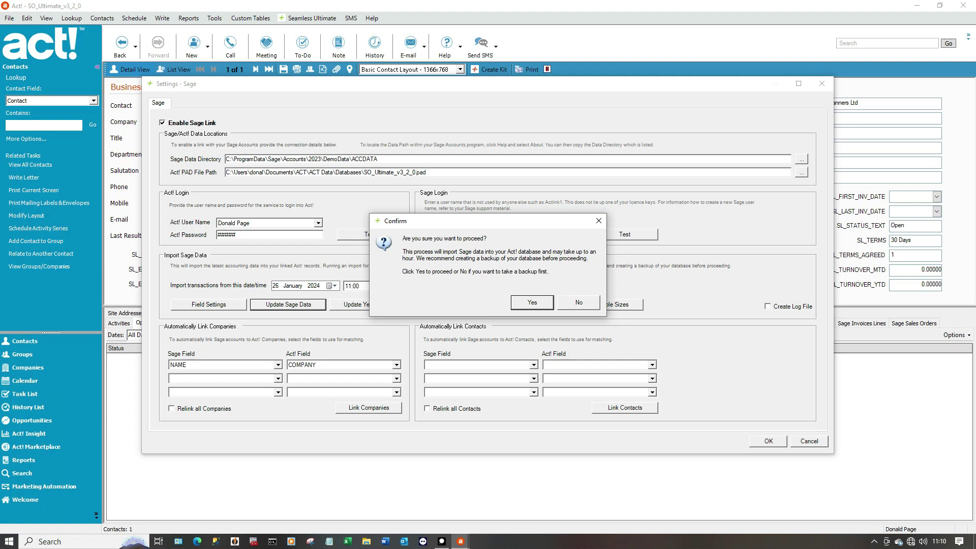
{"action": "left_click", "coordinate": [530, 302]}
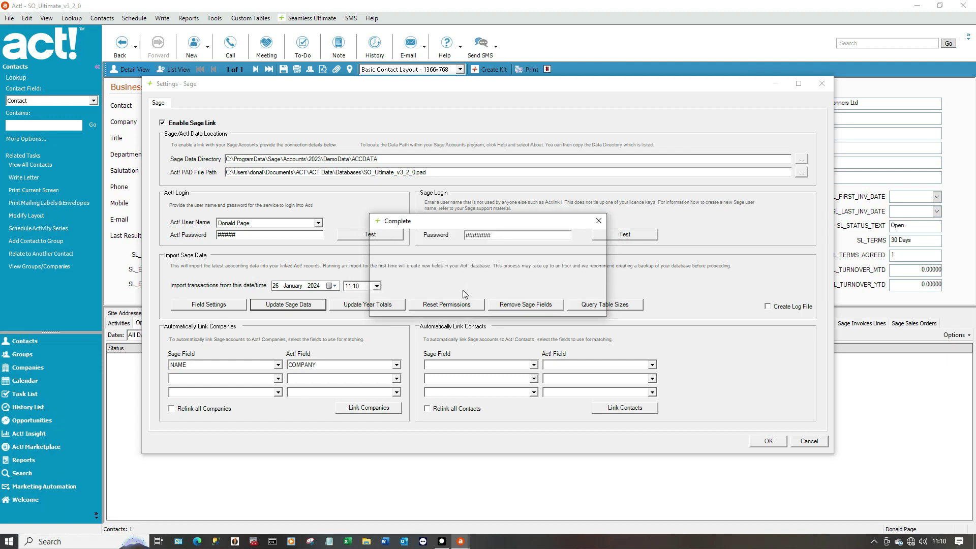
{"action": "left_click", "coordinate": [570, 302]}
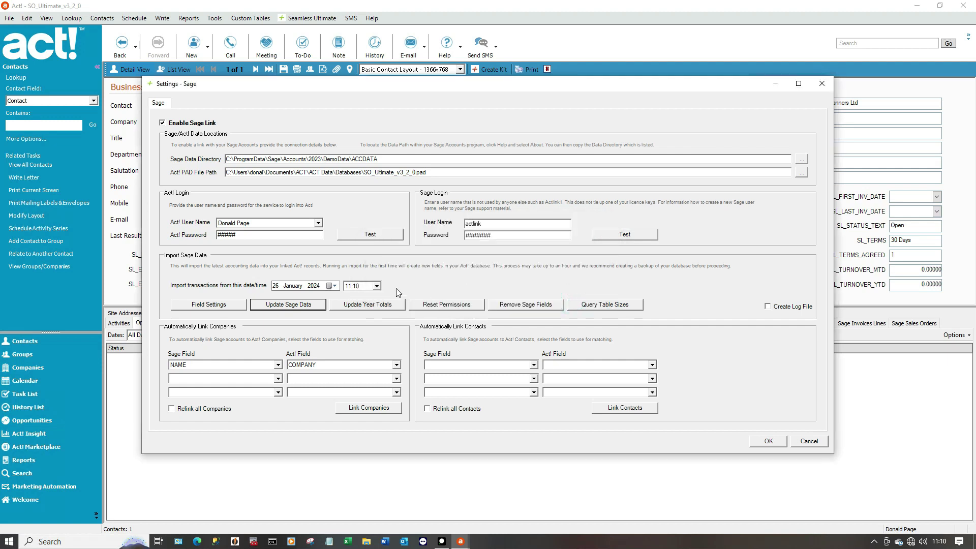
{"action": "left_click", "coordinate": [770, 441]}
{"action": "left_click", "coordinate": [532, 302]}
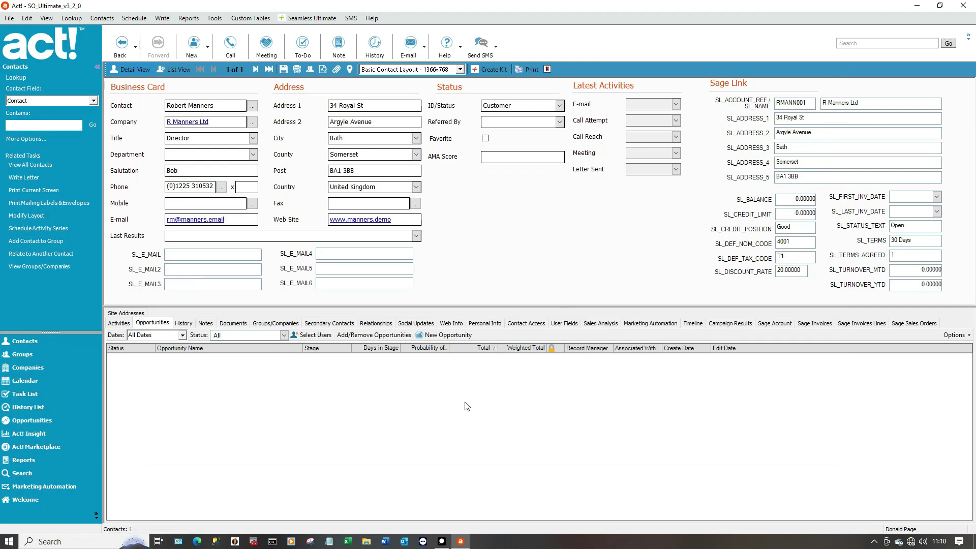
Create a new opportunity for the contact and name it Brown Brothers
{"action": "left_click", "coordinate": [456, 335]}
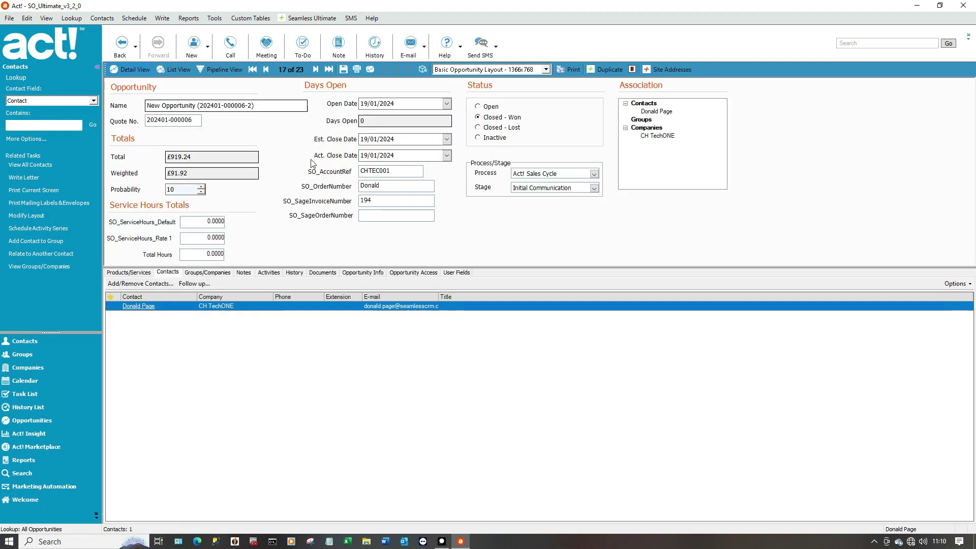
{"action": "double_click", "coordinate": [203, 106]}
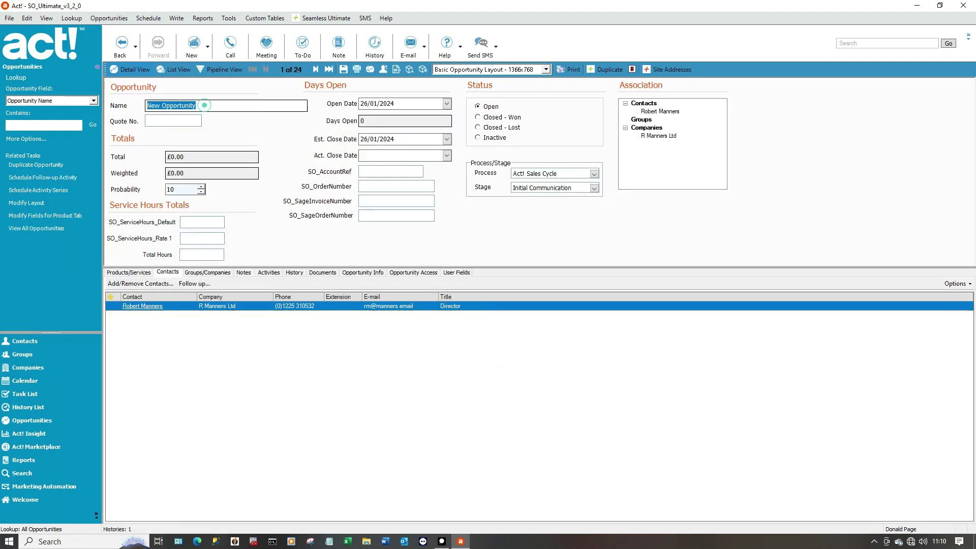
{"action": "type", "text": "Brown Brothers"}
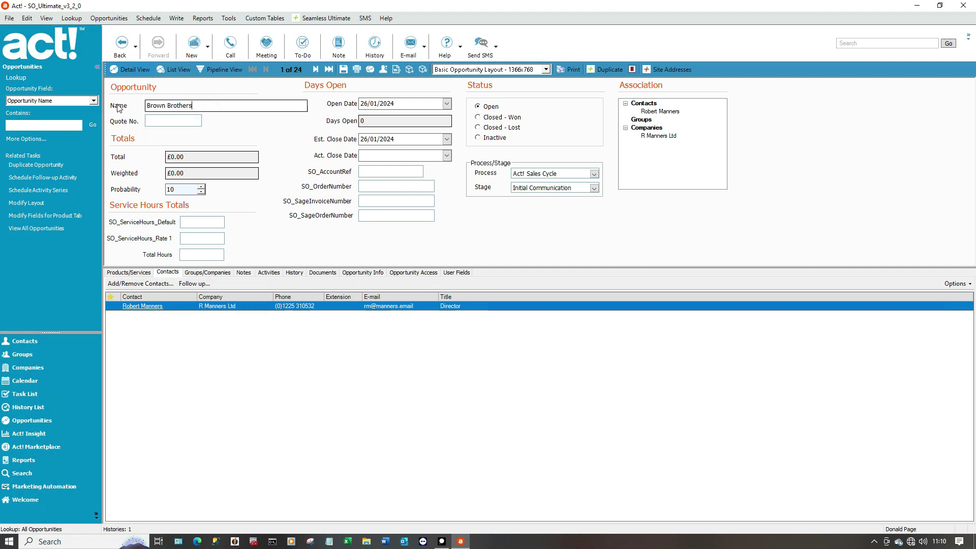
{"action": "left_click", "coordinate": [254, 212]}
Create a quote for the Brown Brothers opportunity and add product HAR002, the 20gb Hard Drive
{"action": "left_click", "coordinate": [129, 273]}
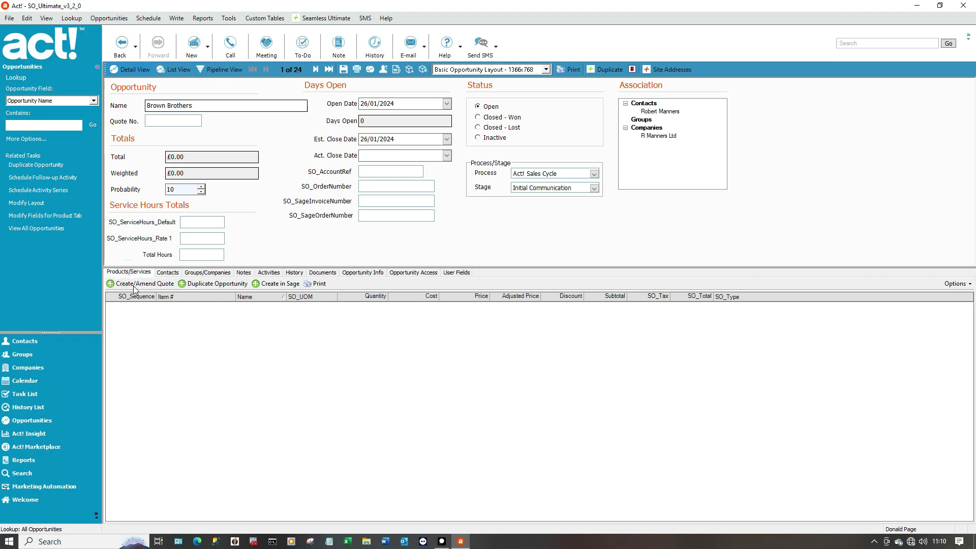
{"action": "left_click", "coordinate": [134, 284]}
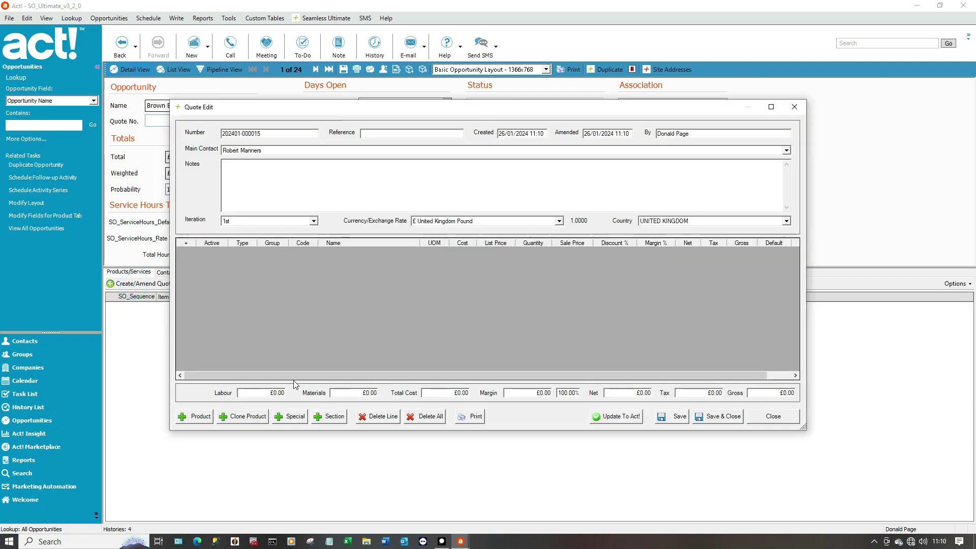
{"action": "left_click", "coordinate": [199, 417]}
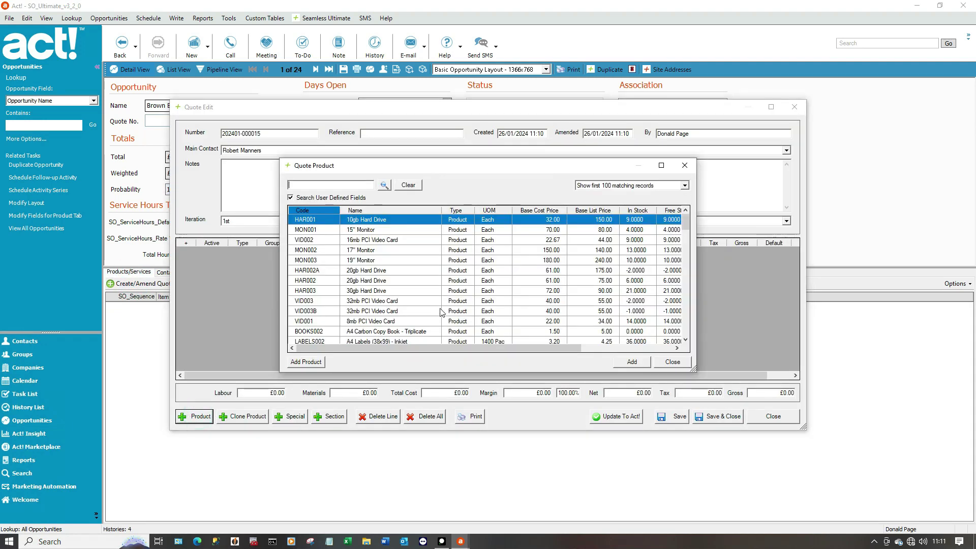
{"action": "left_click", "coordinate": [421, 283]}
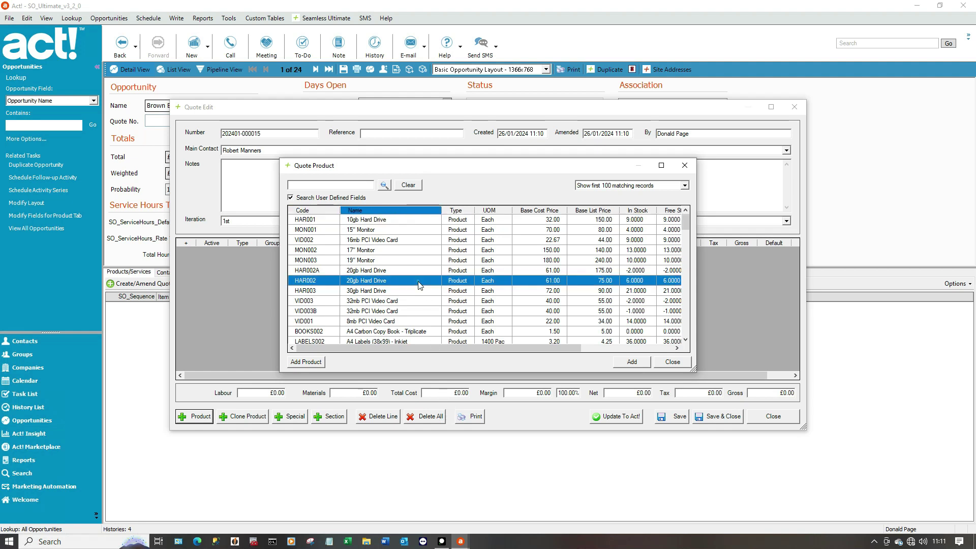
{"action": "double_click", "coordinate": [419, 286]}
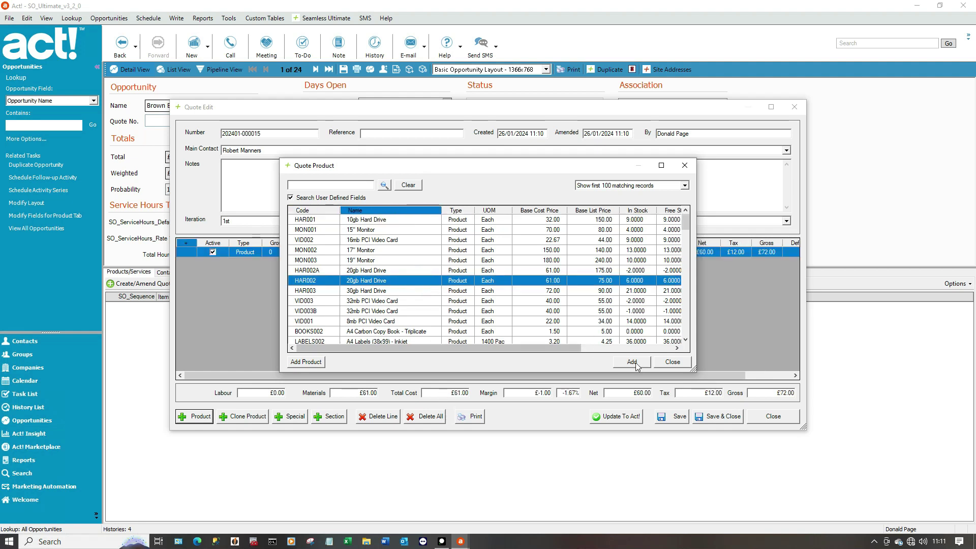
Widen the product picker to check the stock columns, then inspect the hard drive's quote line details without changing them
{"action": "left_click", "coordinate": [671, 363]}
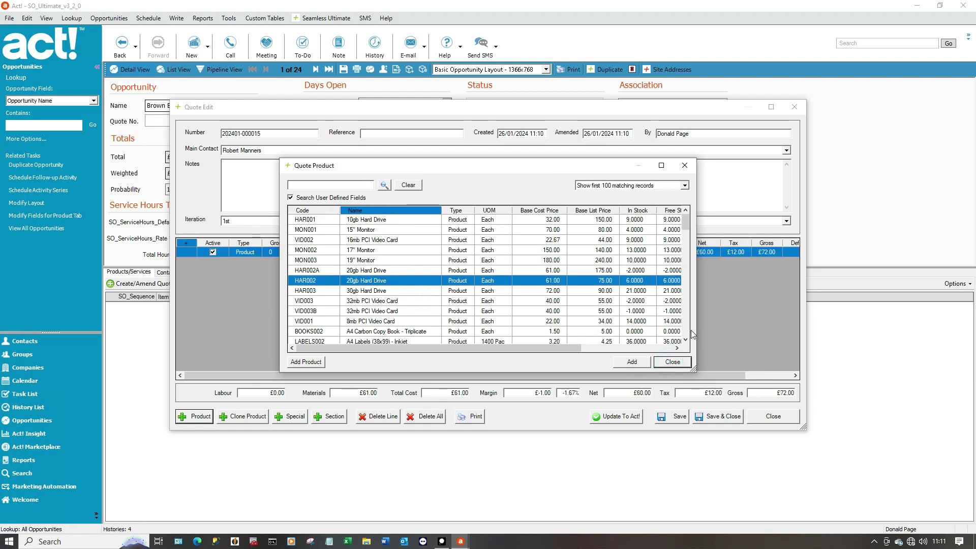
{"action": "left_click_drag", "start_coordinate": [696, 323], "coordinate": [856, 317]}
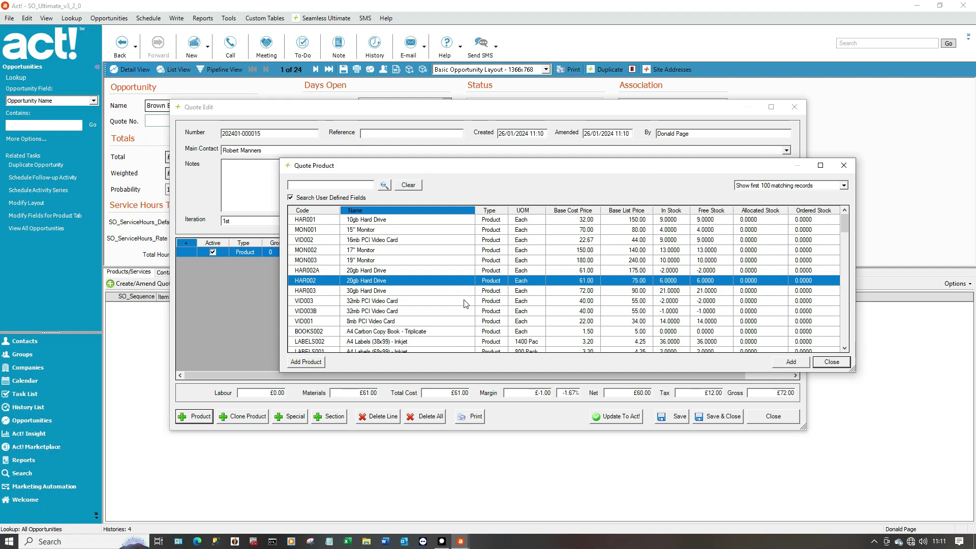
{"action": "left_click", "coordinate": [841, 361]}
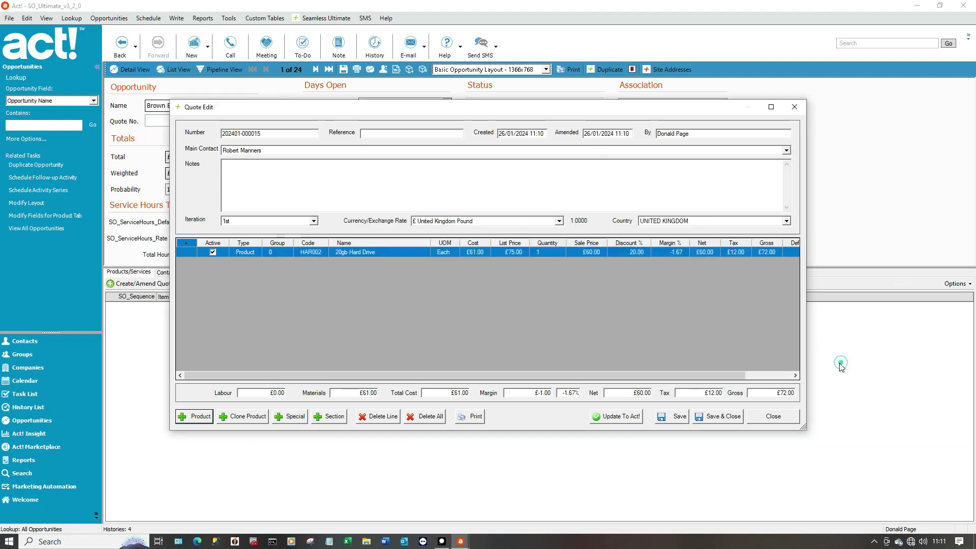
{"action": "double_click", "coordinate": [418, 253]}
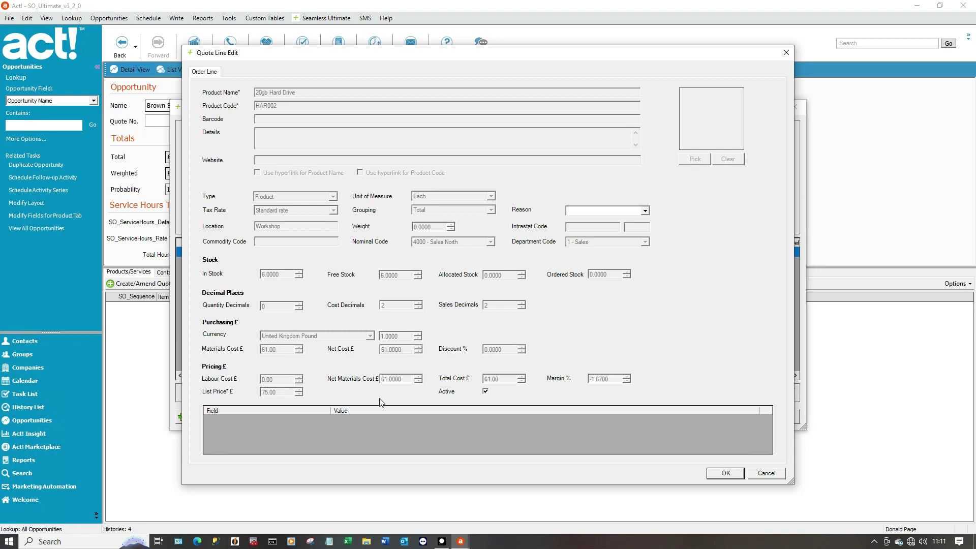
{"action": "left_click", "coordinate": [769, 474]}
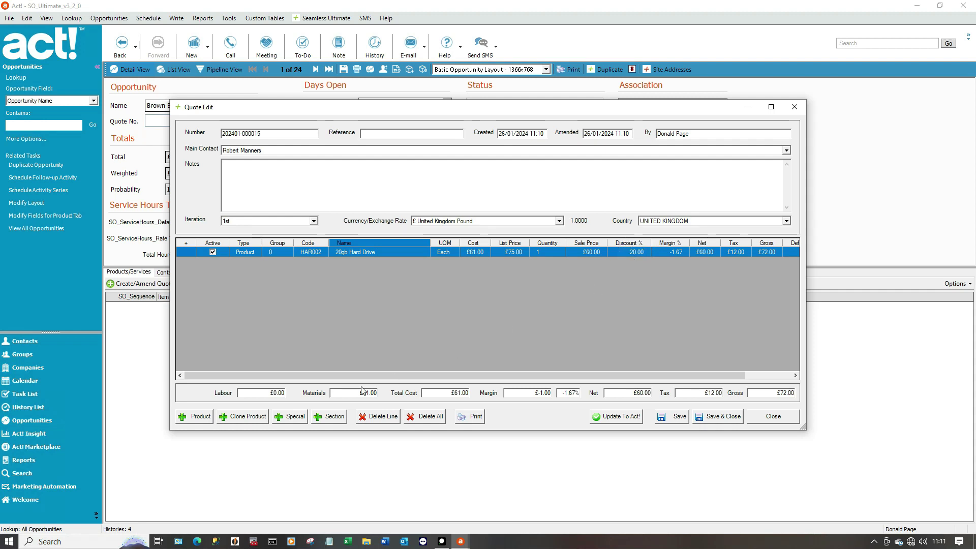
Add the 32mb PCI Video Card (VID003) to the quote as a clone product and enter "Additional text" in its details
{"action": "left_click", "coordinate": [244, 422]}
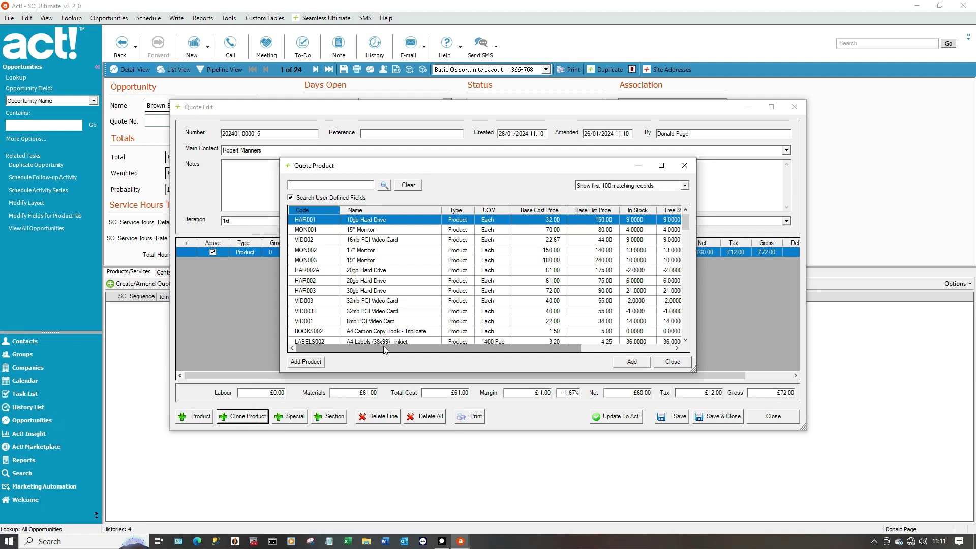
{"action": "left_click", "coordinate": [400, 301]}
{"action": "double_click", "coordinate": [401, 302]}
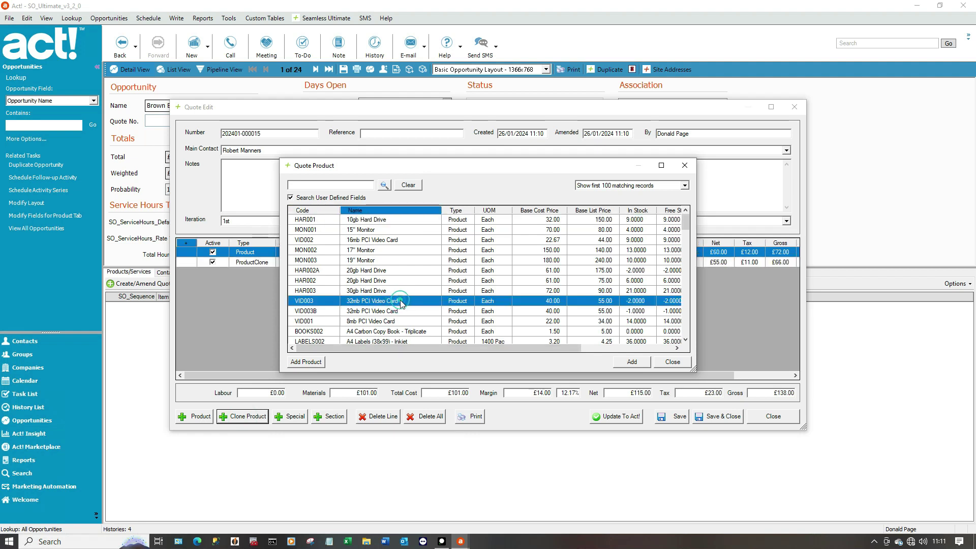
{"action": "left_click", "coordinate": [673, 362]}
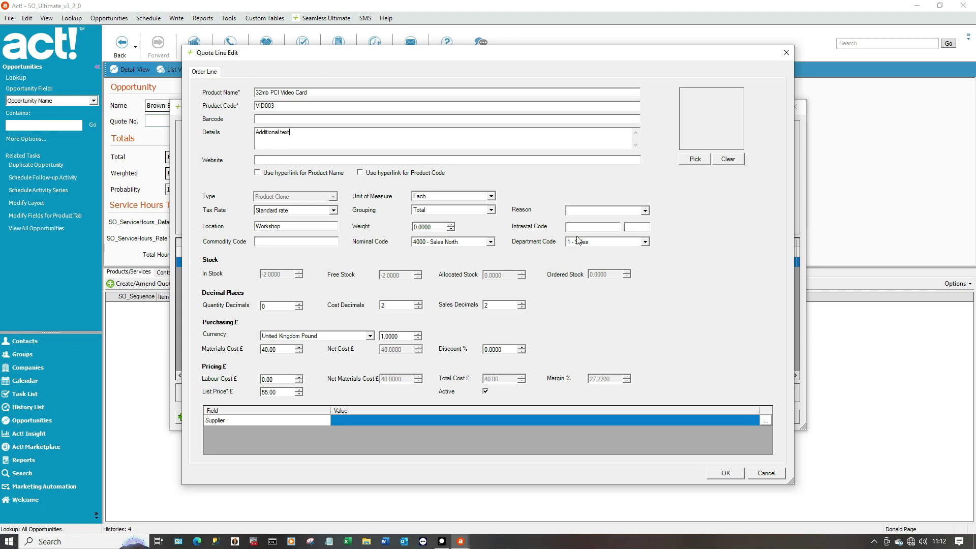
Set the cloned video card's Supplier property to Lister and save the quote line
{"action": "left_click", "coordinate": [765, 420]}
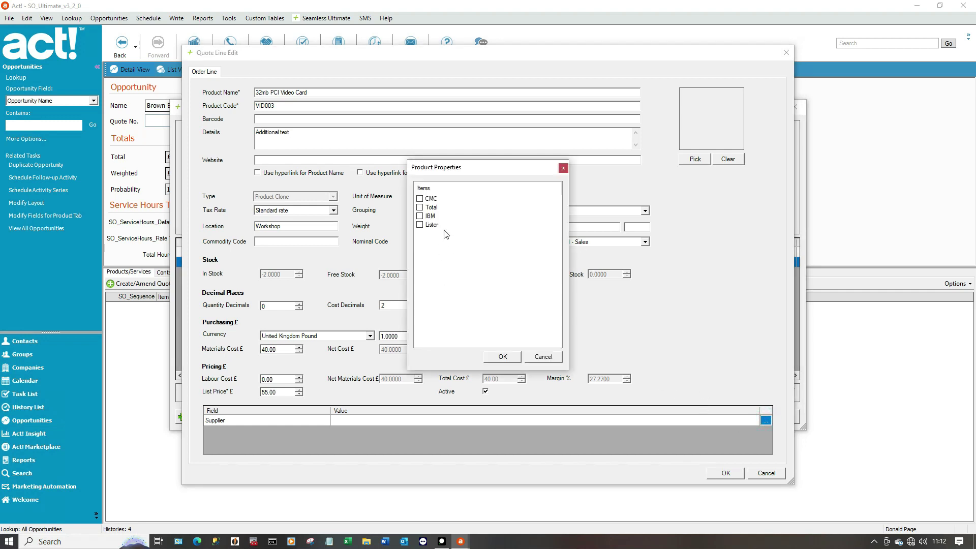
{"action": "left_click", "coordinate": [431, 225]}
{"action": "left_click", "coordinate": [420, 225]}
{"action": "left_click", "coordinate": [504, 355]}
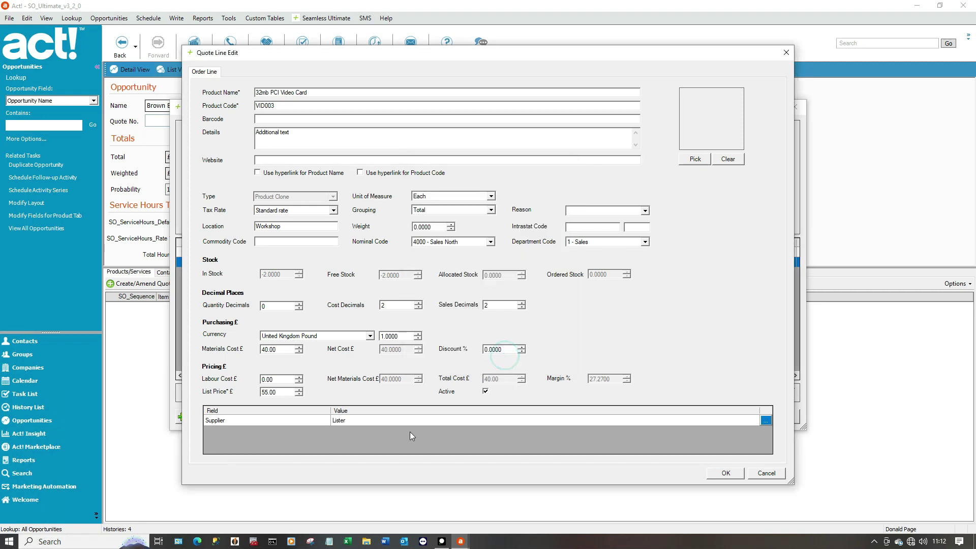
{"action": "left_click", "coordinate": [361, 420]}
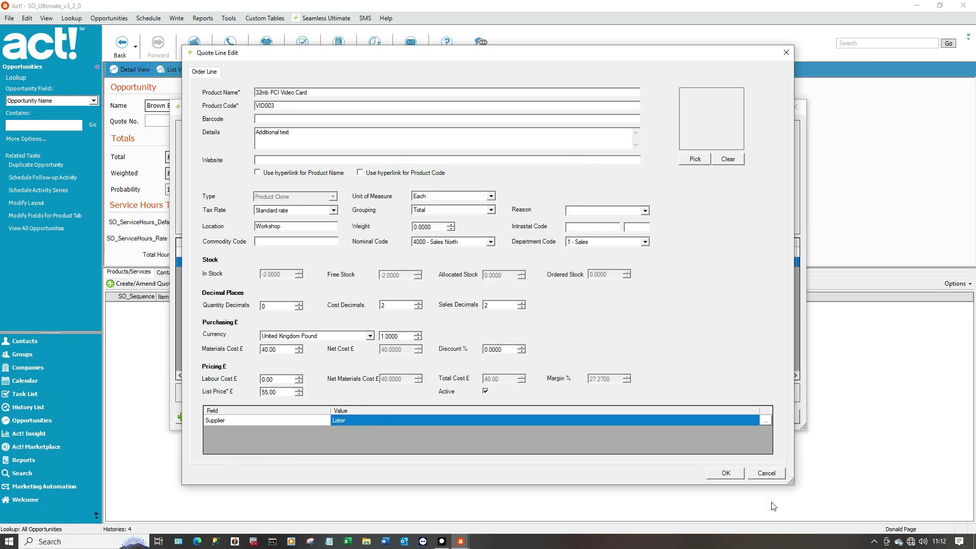
{"action": "left_click", "coordinate": [725, 472]}
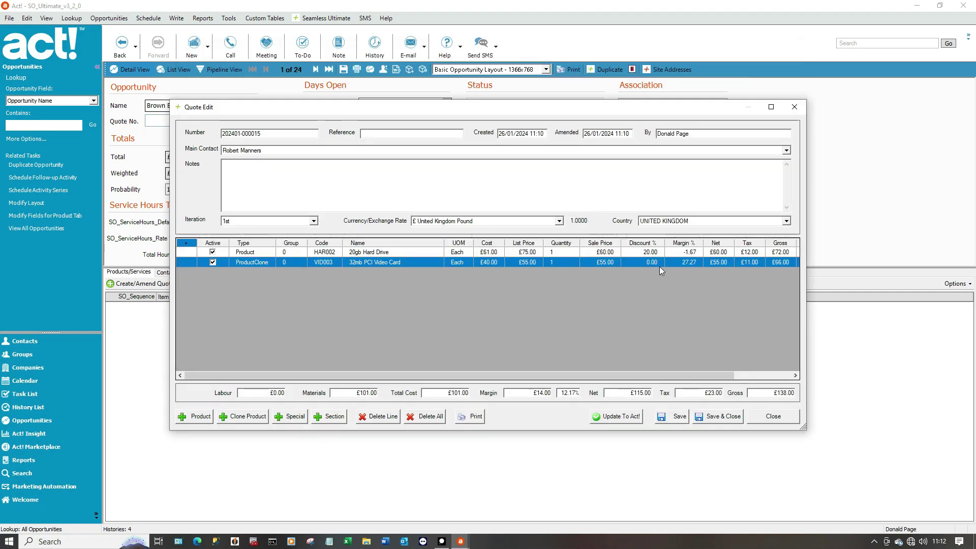
View the blank form for a special product line, then cancel it
{"action": "left_click", "coordinate": [301, 421]}
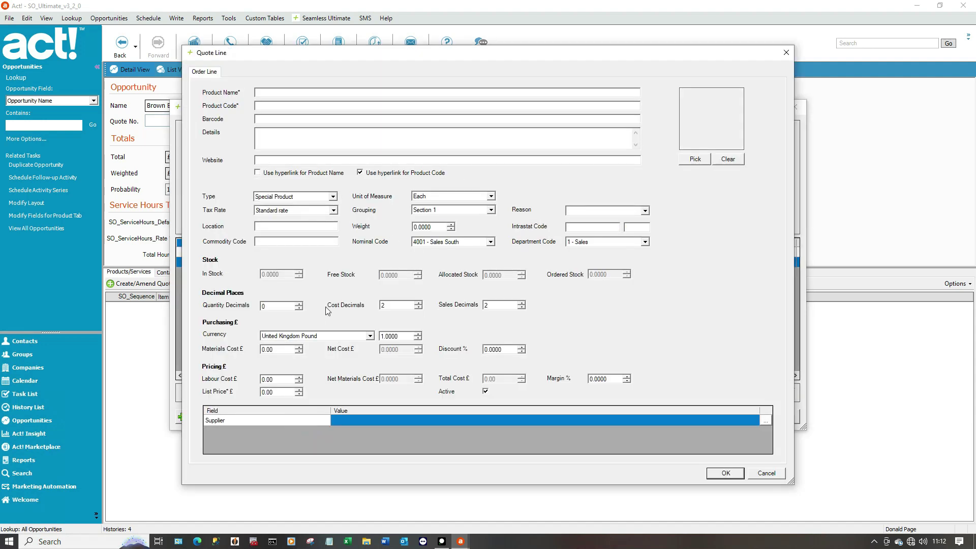
{"action": "left_click", "coordinate": [767, 475]}
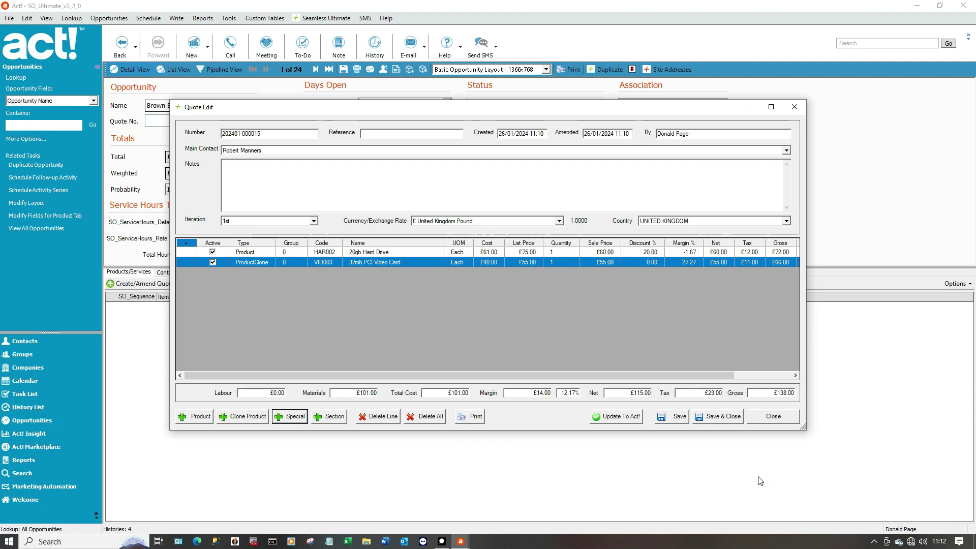
Change the cloned video card's product code to VID003A and update the quote to Act!
{"action": "double_click", "coordinate": [412, 263]}
{"action": "left_click", "coordinate": [290, 105]}
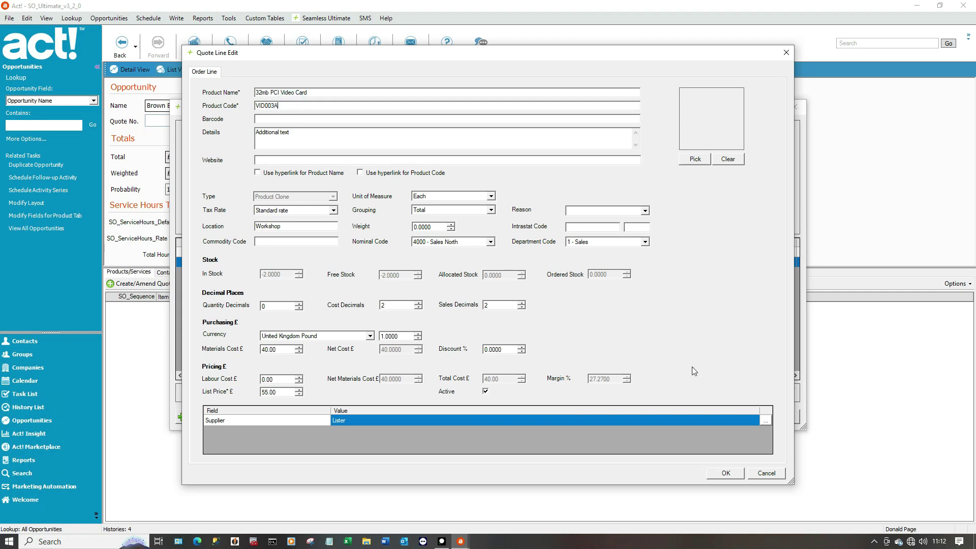
{"action": "left_click", "coordinate": [713, 473]}
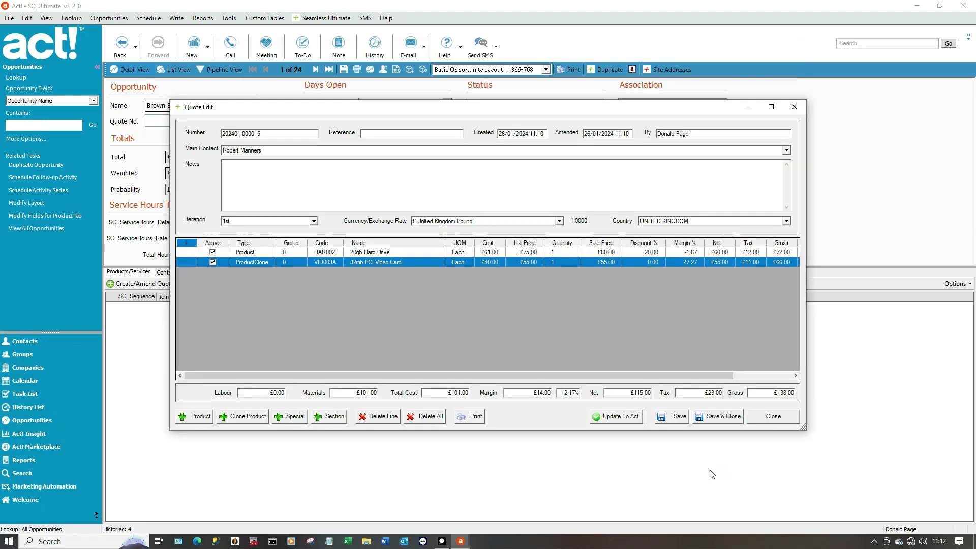
{"action": "left_click", "coordinate": [630, 419]}
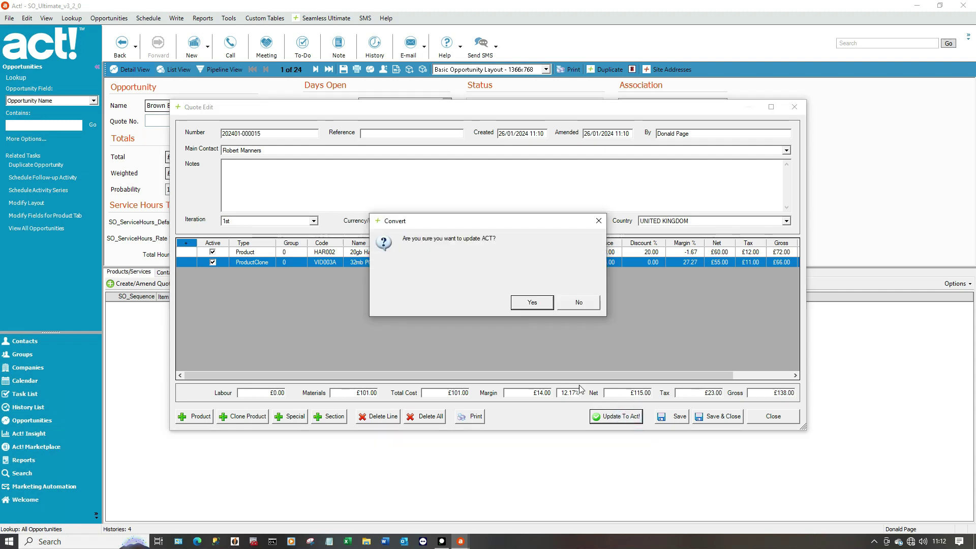
{"action": "left_click", "coordinate": [529, 304]}
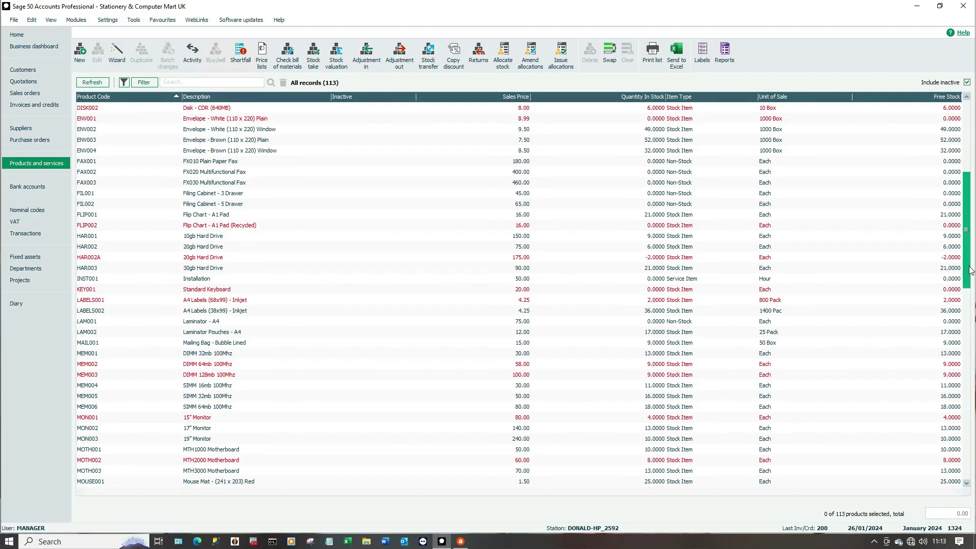
Check the video card codes at the end of the Sage 50 product list, then switch back to Act!
{"action": "left_click", "coordinate": [245, 483]}
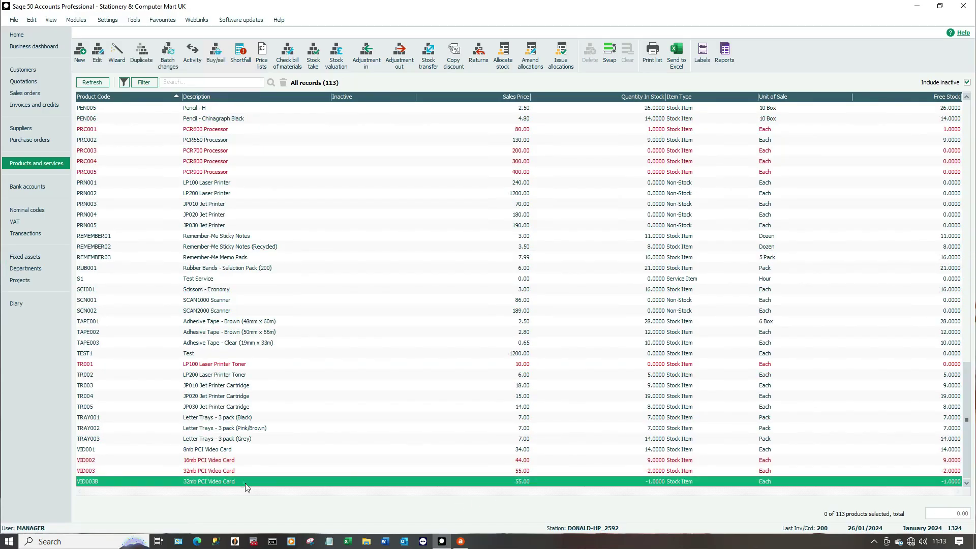
{"action": "left_click", "coordinate": [460, 541]}
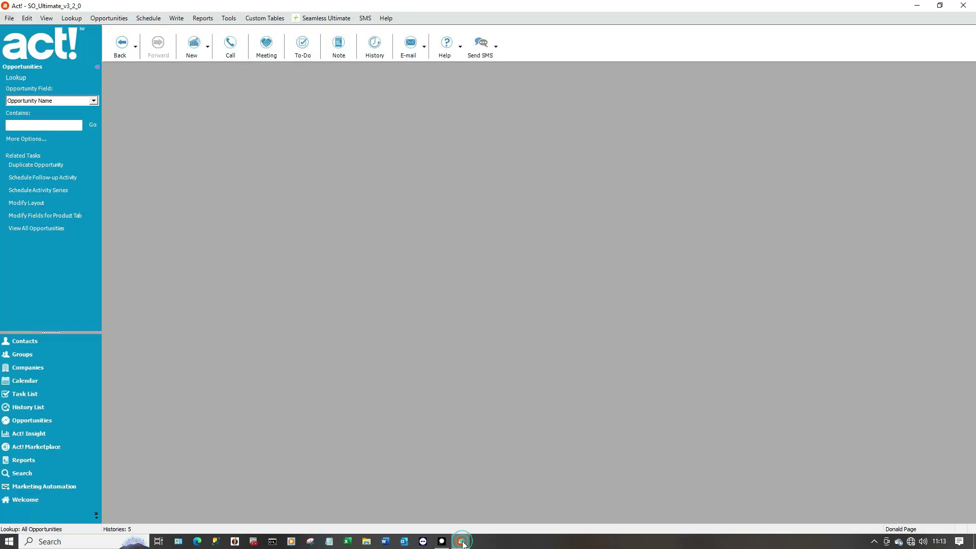
Review the product properties settings, including the Create Products in Sage option, then close them without saving
{"action": "left_click", "coordinate": [330, 19]}
{"action": "mouse_move", "coordinate": [330, 33]}
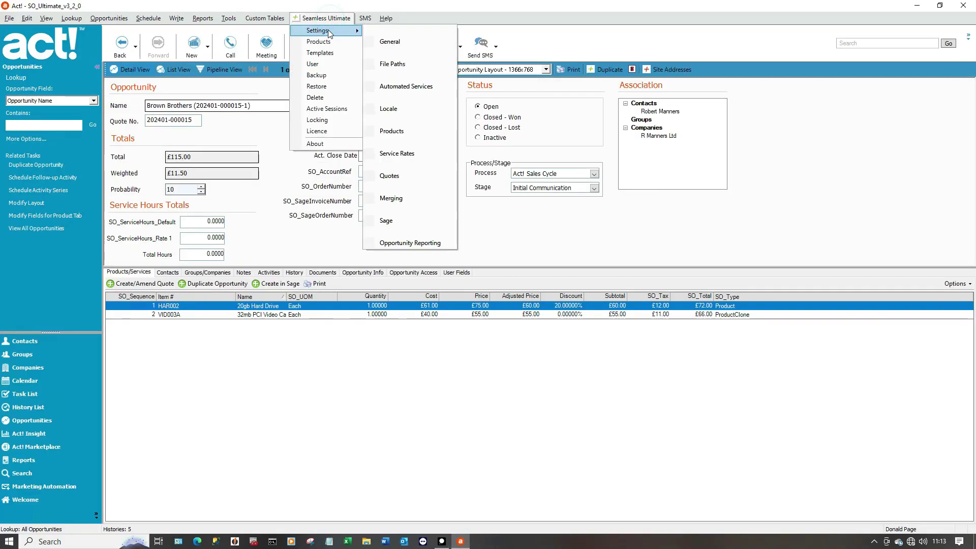
{"action": "left_click", "coordinate": [398, 132]}
{"action": "left_click", "coordinate": [283, 108]}
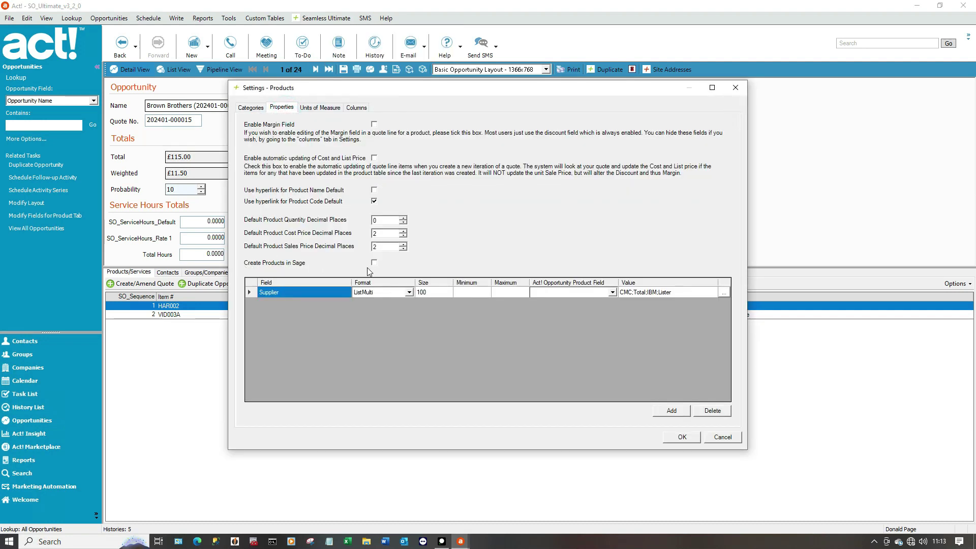
{"action": "left_click", "coordinate": [734, 441]}
{"action": "left_click", "coordinate": [585, 308]}
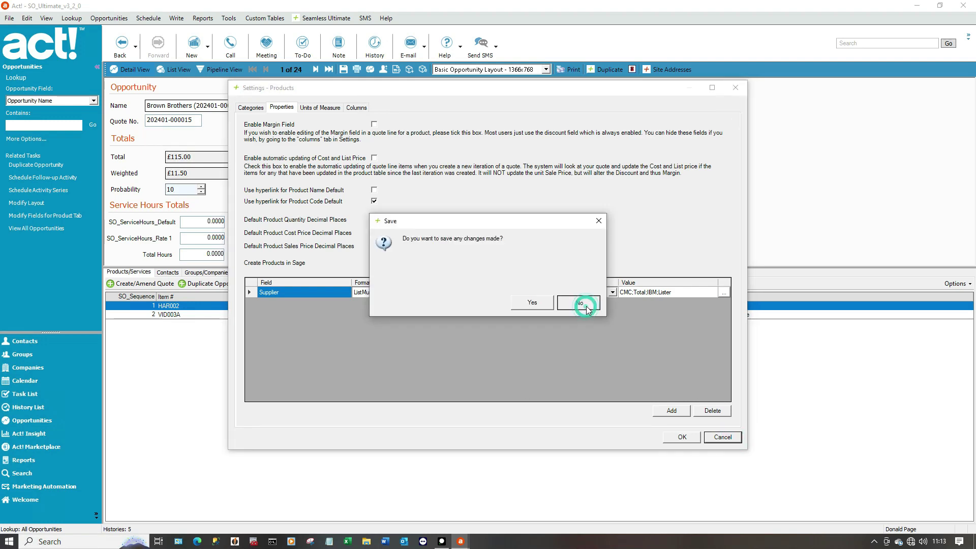
Reopen the quote for editing as a 2nd iteration and change the cloned video card's product code to VID003AAA
{"action": "left_click", "coordinate": [141, 285]}
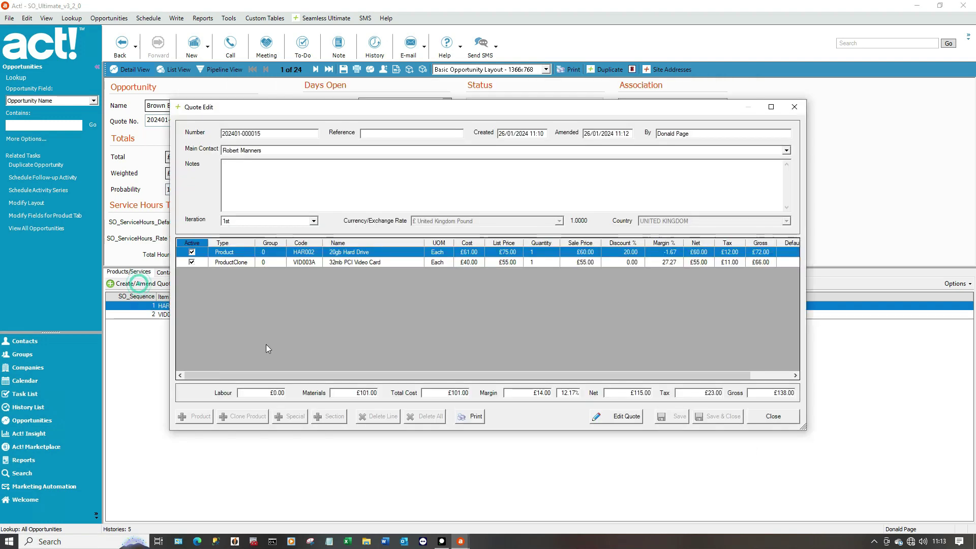
{"action": "left_click", "coordinate": [619, 418]}
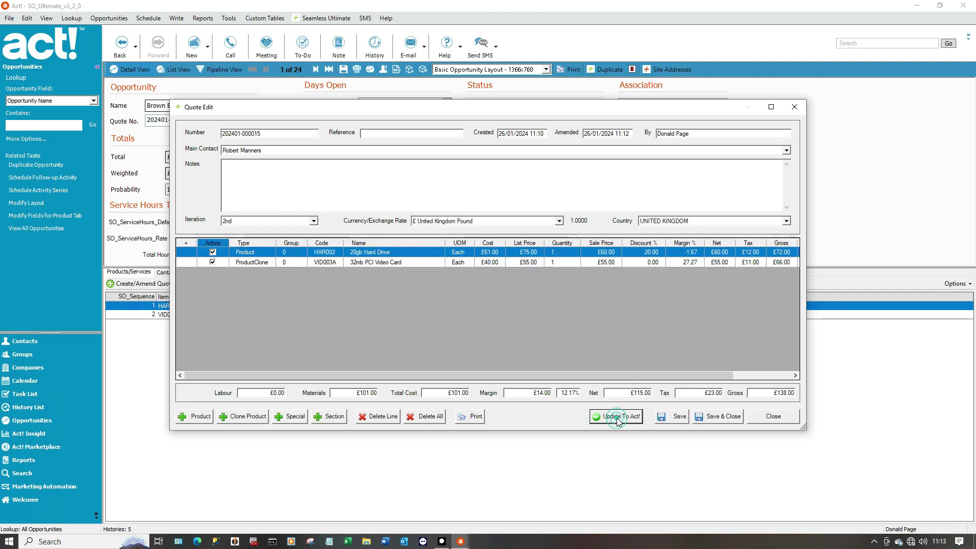
{"action": "double_click", "coordinate": [422, 262]}
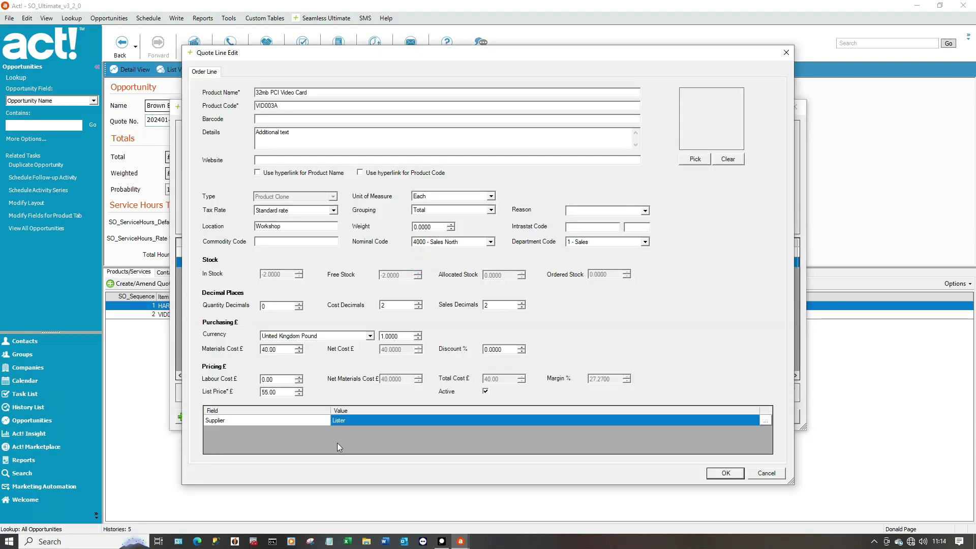
{"action": "left_click", "coordinate": [279, 106]}
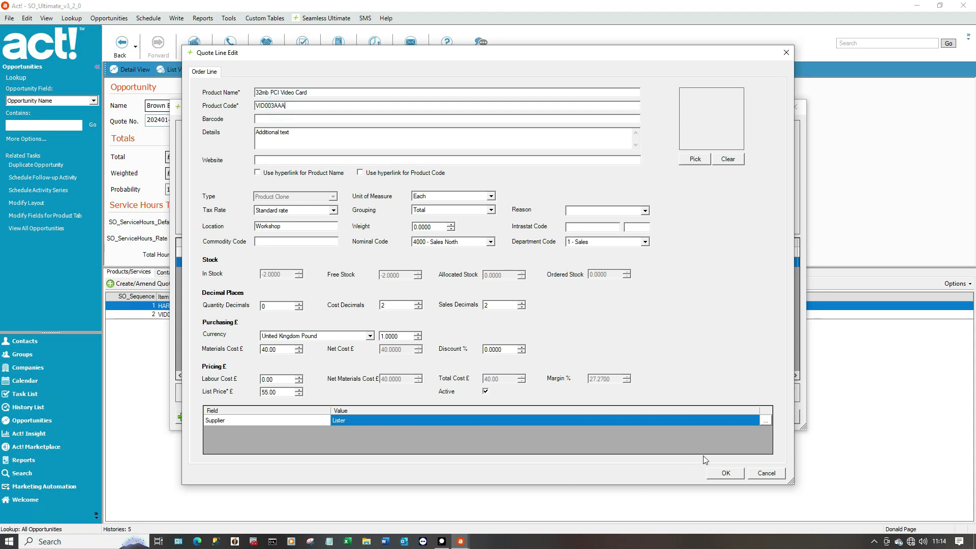
{"action": "left_click", "coordinate": [725, 473]}
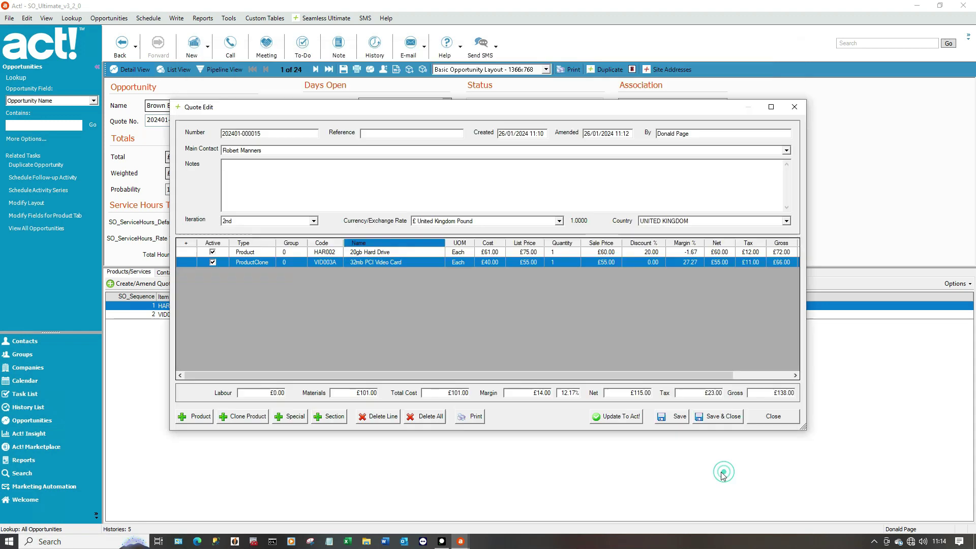
Choose the 2nd iteration for the revised quote and update it to Act!
{"action": "left_click", "coordinate": [614, 417]}
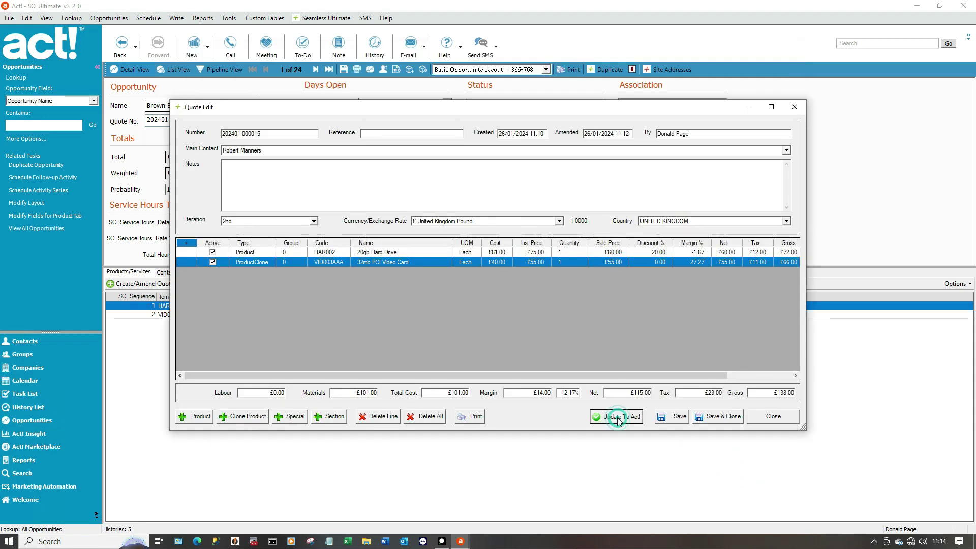
{"action": "left_click", "coordinate": [237, 224]}
{"action": "left_click", "coordinate": [232, 232]}
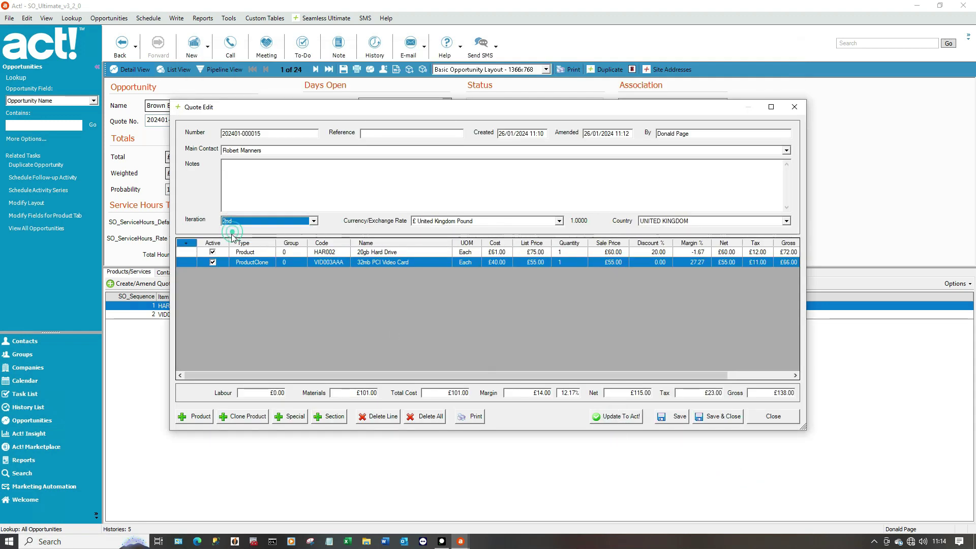
{"action": "left_click", "coordinate": [621, 420]}
{"action": "left_click", "coordinate": [532, 304]}
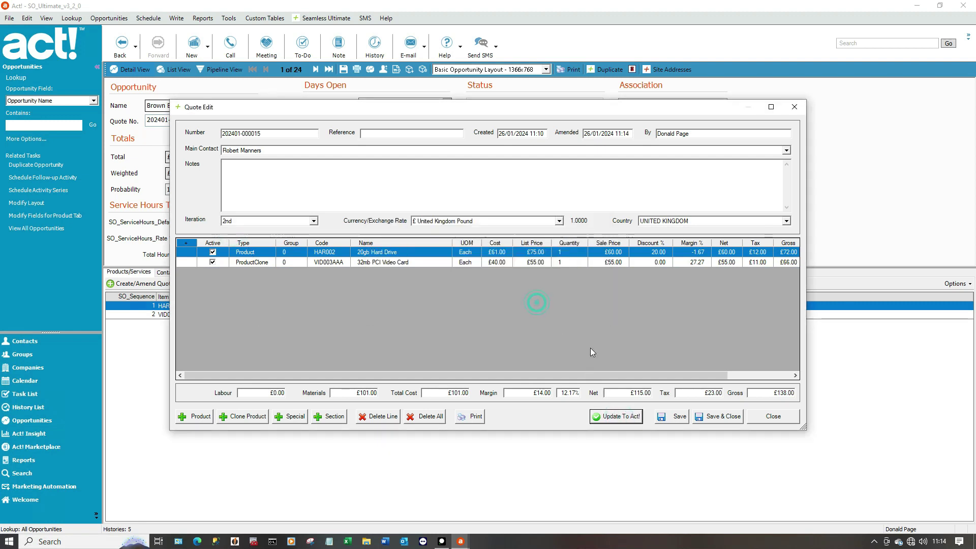
Reopen the quote, compare its 1st and 2nd iterations, then close it without editing
{"action": "left_click", "coordinate": [135, 283]}
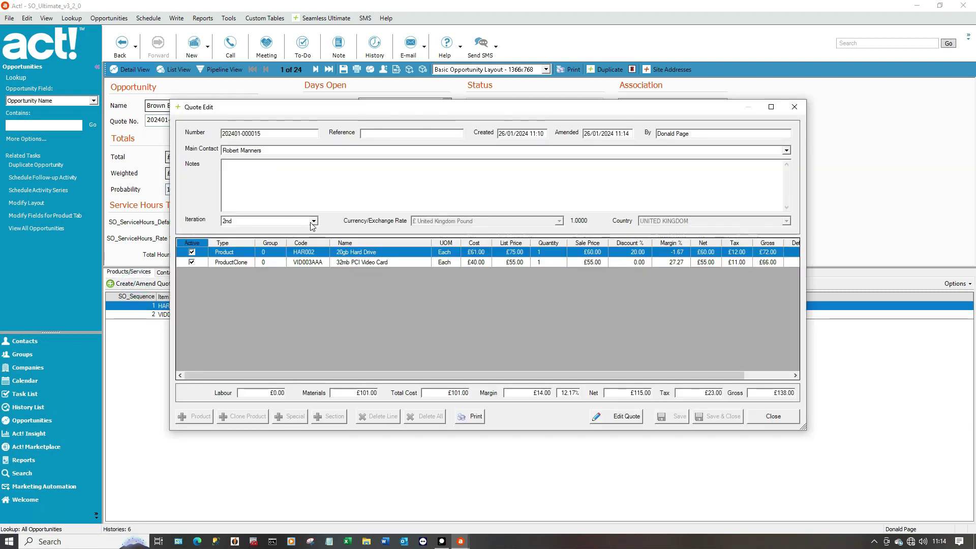
{"action": "left_click", "coordinate": [314, 221]}
{"action": "left_click", "coordinate": [259, 230]}
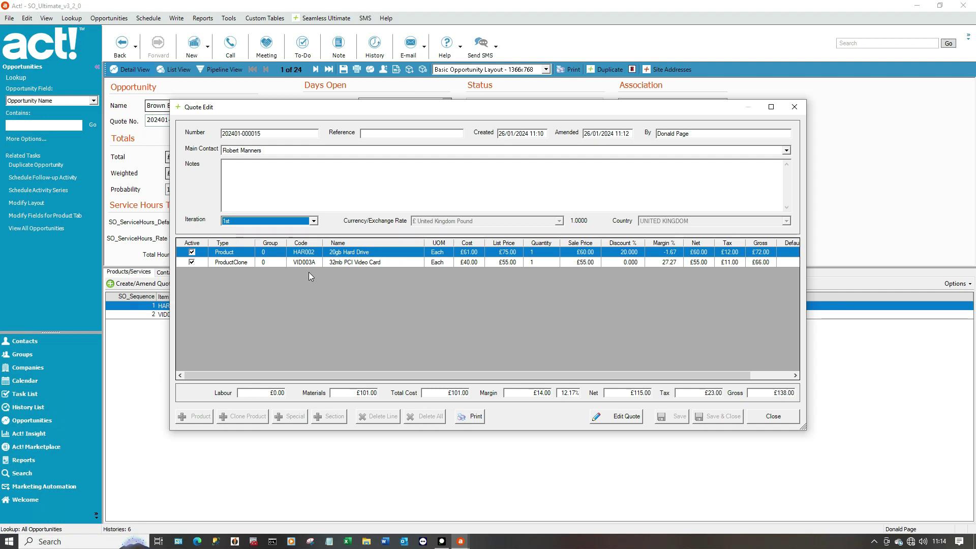
{"action": "left_click", "coordinate": [313, 221]}
{"action": "left_click", "coordinate": [271, 237]}
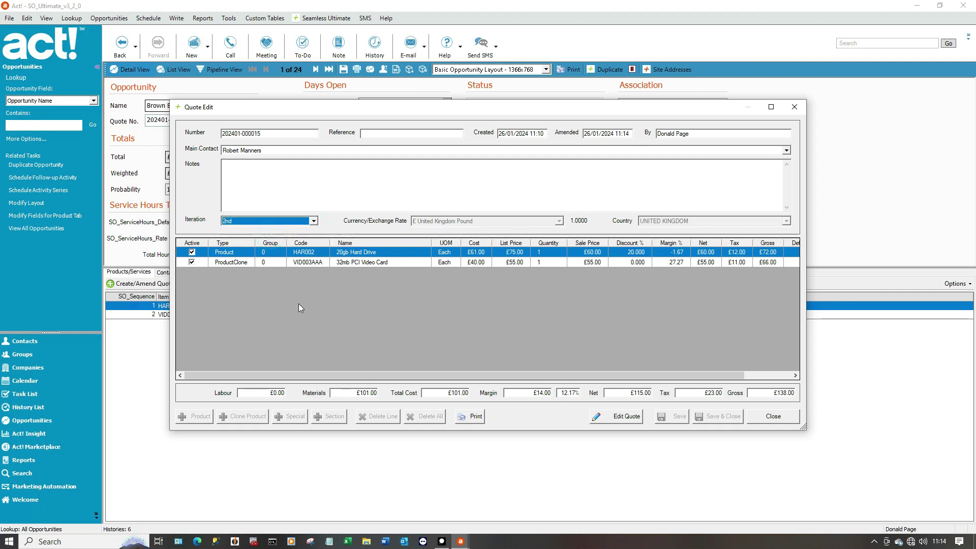
{"action": "left_click", "coordinate": [775, 417]}
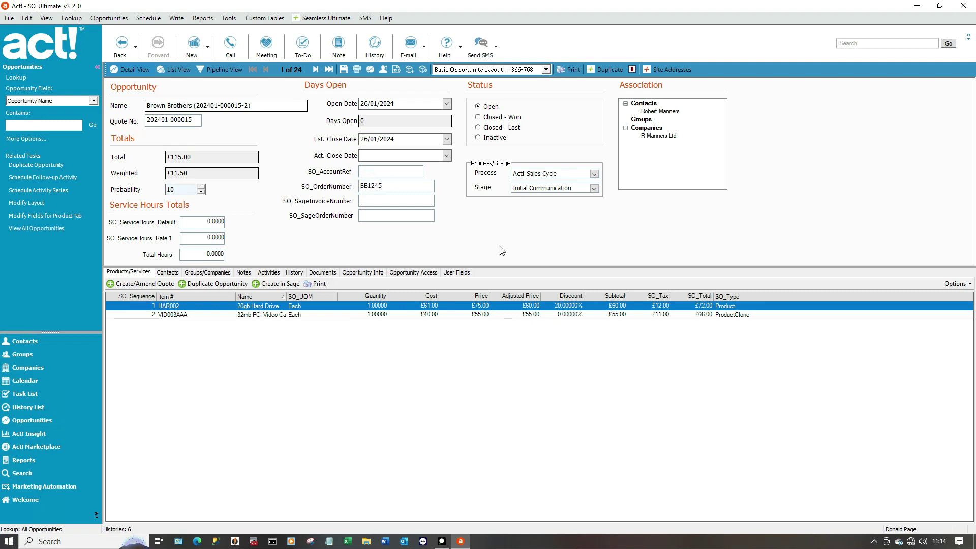
Create a Sage record of type Invoice from the opportunity for the R Manners Ltd account, using the store delivery address
{"action": "left_click", "coordinate": [277, 286]}
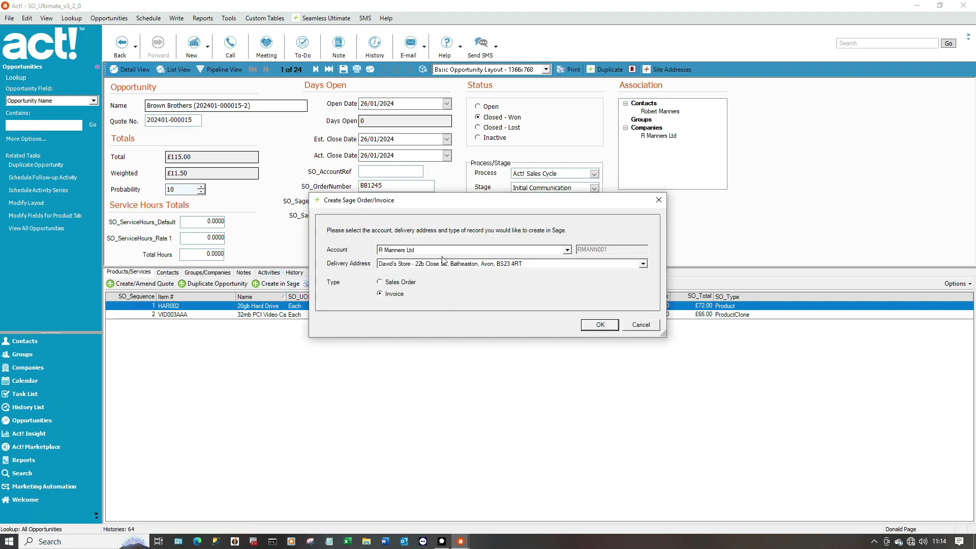
{"action": "left_click", "coordinate": [643, 264]}
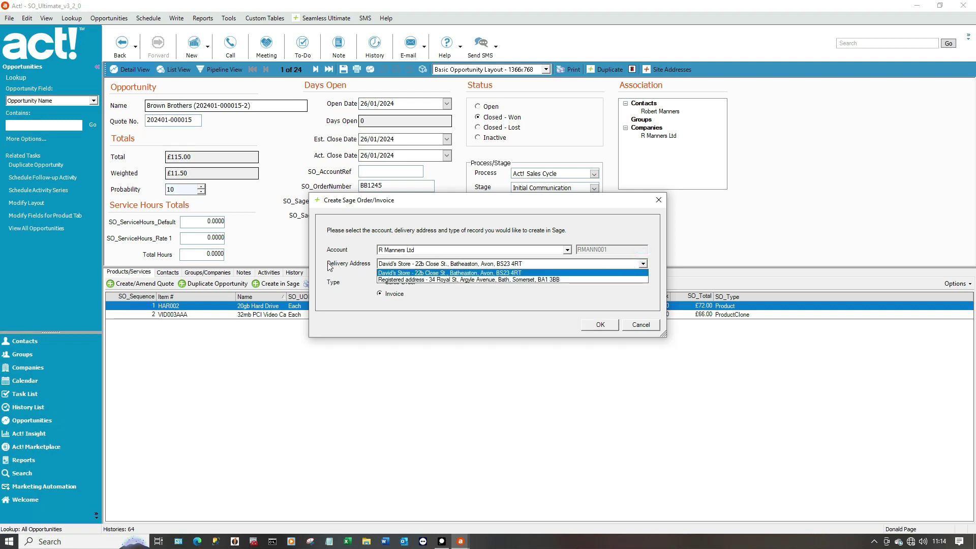
{"action": "left_click", "coordinate": [440, 272]}
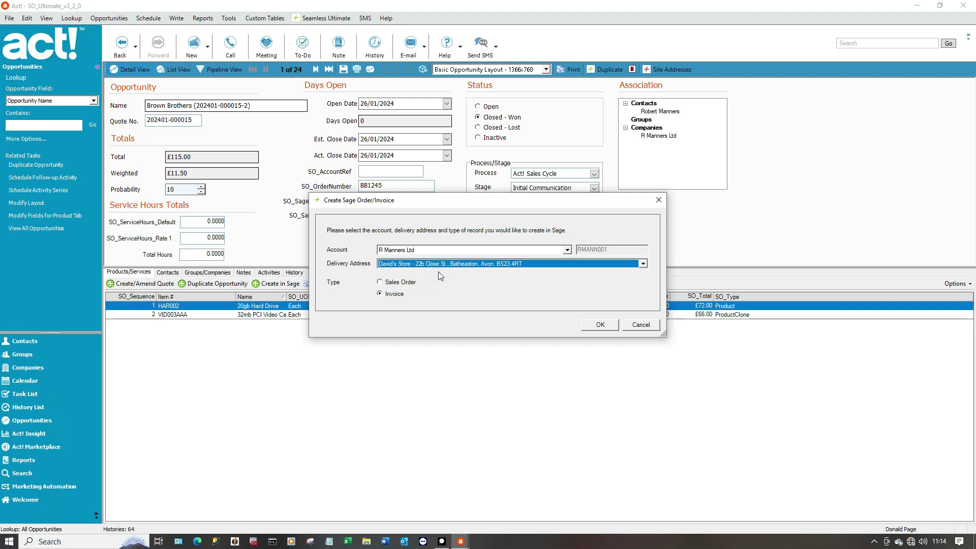
{"action": "left_click", "coordinate": [596, 325]}
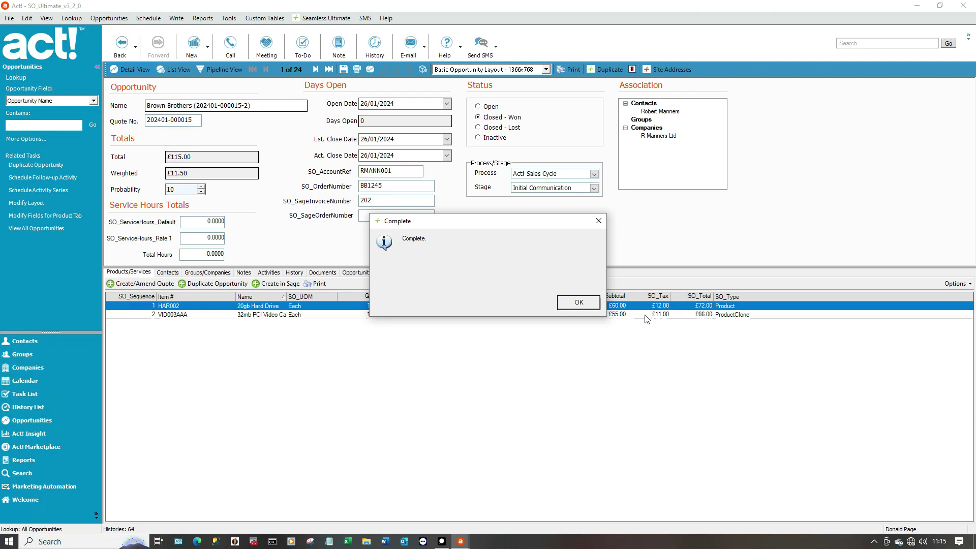
{"action": "left_click", "coordinate": [579, 302]}
Go to the opportunity's linked contact and open the newly created invoice from its Sage invoices in Sage 50
{"action": "double_click", "coordinate": [376, 200]}
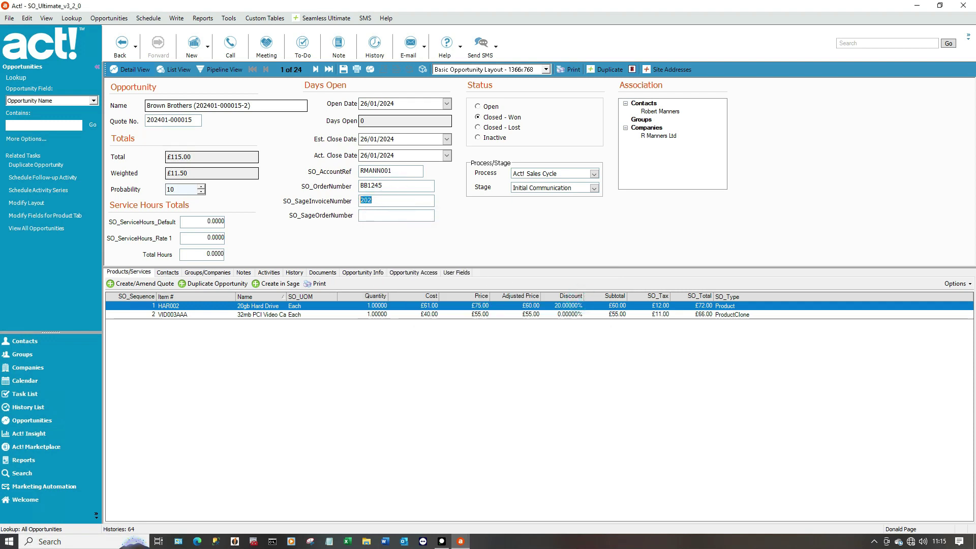
{"action": "left_click", "coordinate": [167, 273]}
{"action": "left_click", "coordinate": [144, 307]}
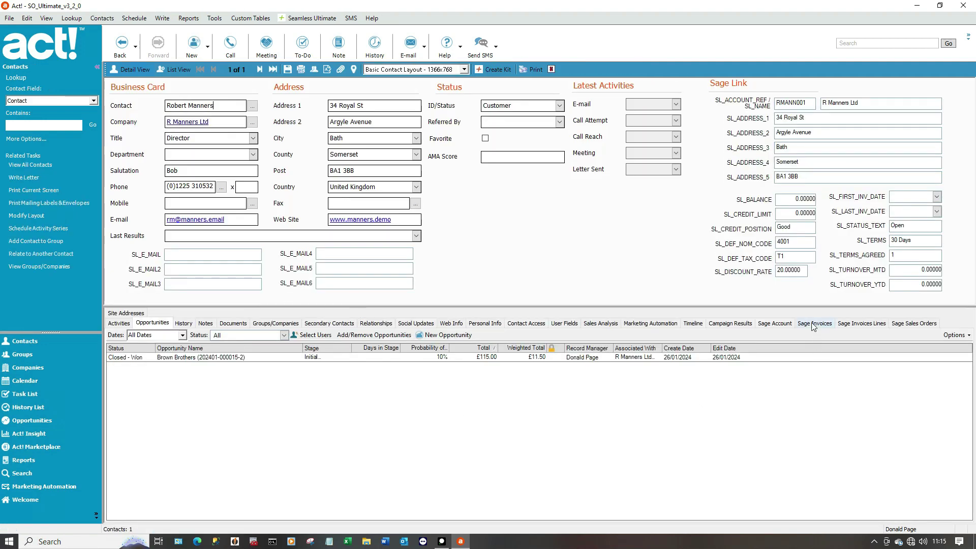
{"action": "left_click", "coordinate": [814, 323]}
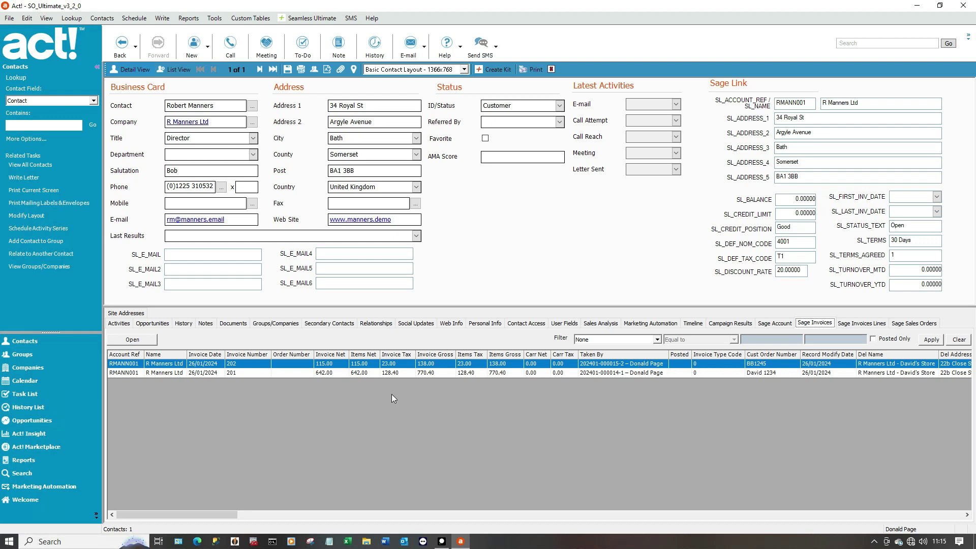
{"action": "left_click", "coordinate": [145, 340]}
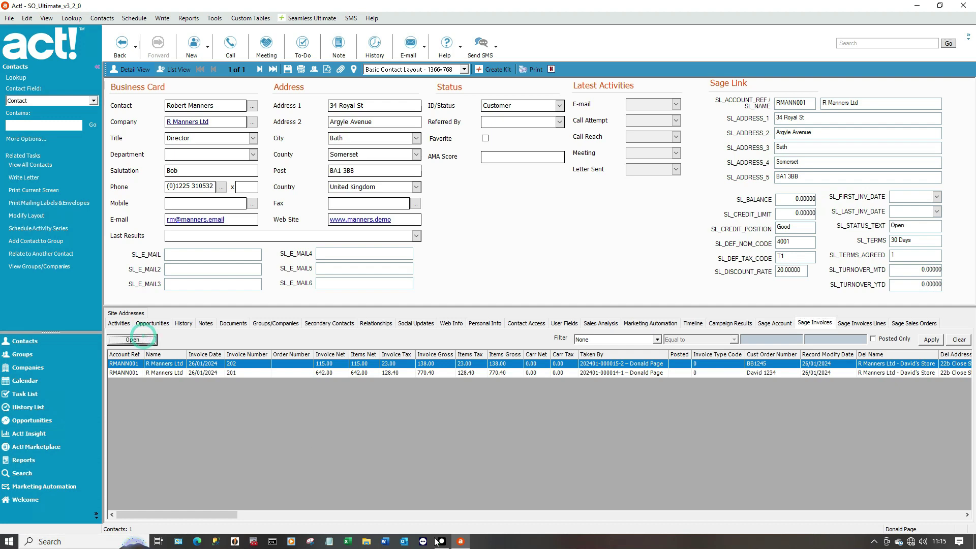
{"action": "mouse_move", "coordinate": [442, 544]}
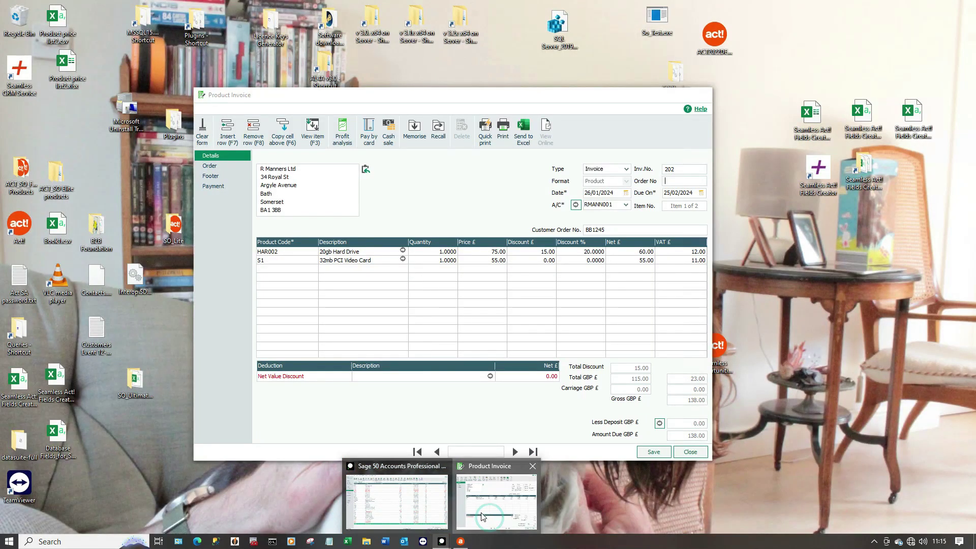
{"action": "left_click", "coordinate": [483, 516]}
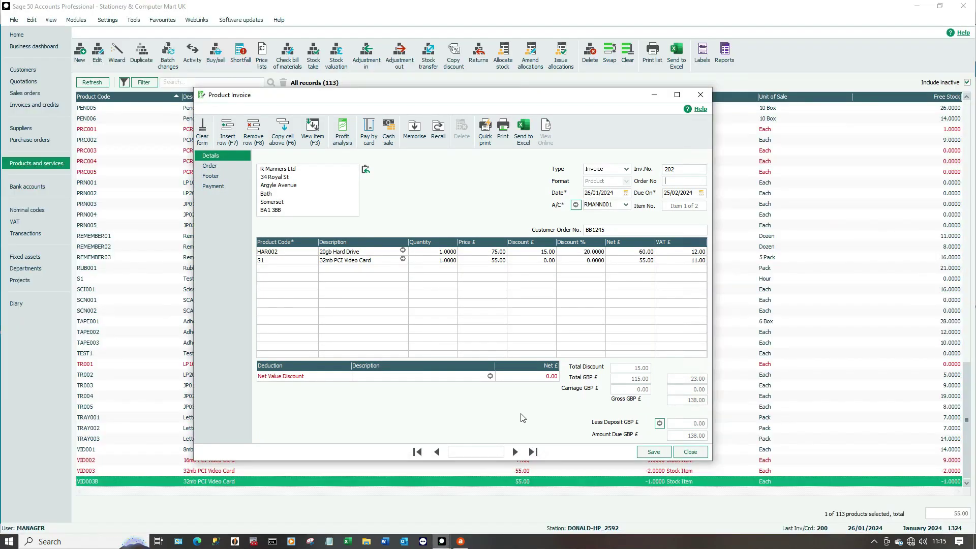
Review the item line details and nominal code choices for the 20gb Hard Drive, then cancel without changes
{"action": "double_click", "coordinate": [403, 253]}
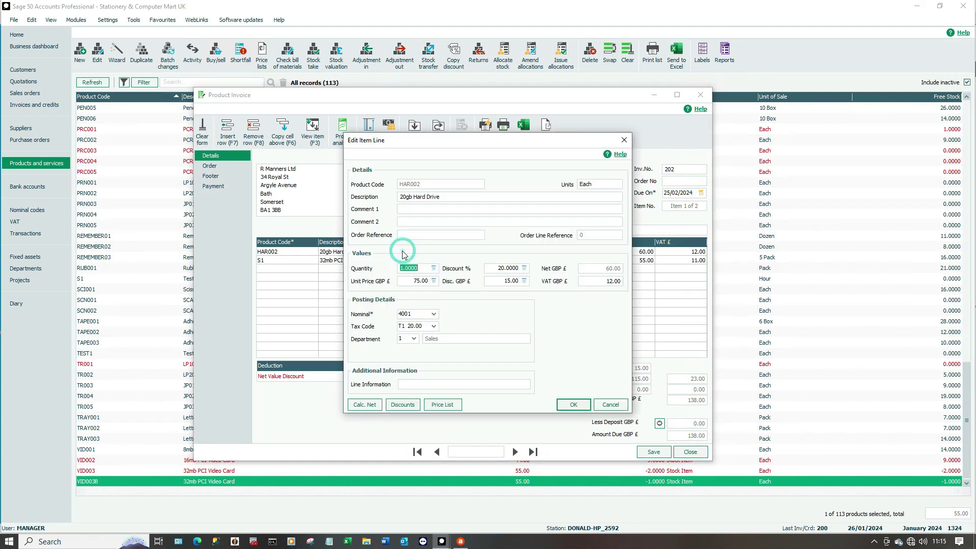
{"action": "left_click", "coordinate": [433, 314]}
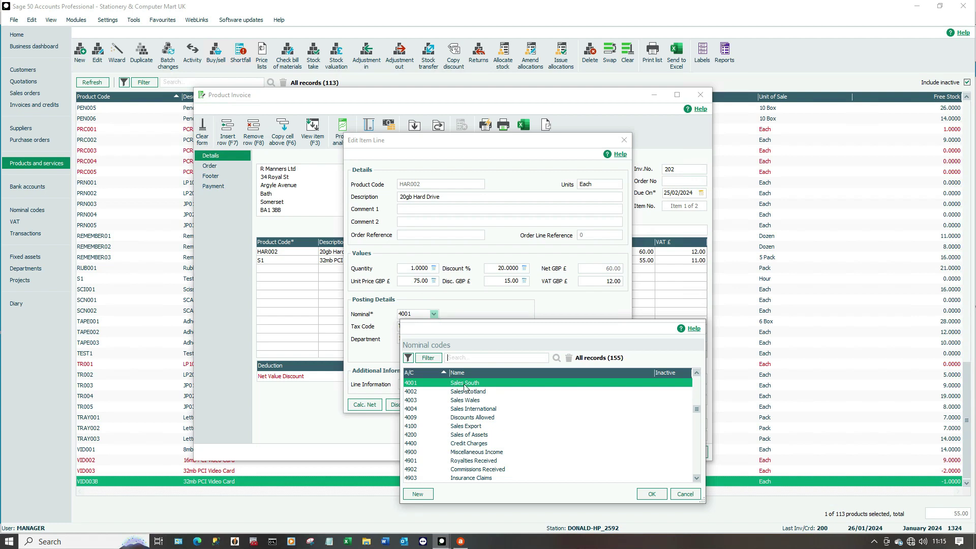
{"action": "left_click", "coordinate": [686, 495]}
{"action": "left_click", "coordinate": [608, 406]}
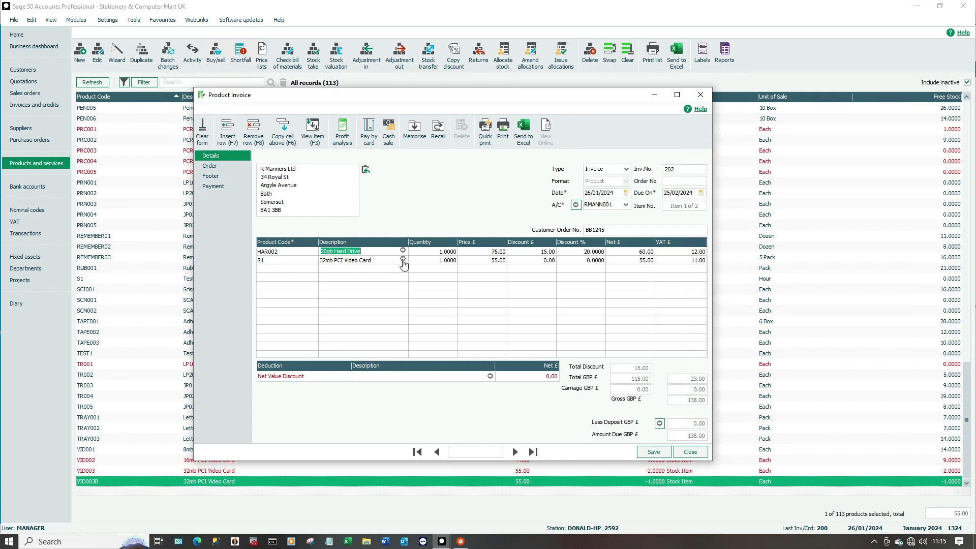
Check the 32mb PCI Video Card line's details and Comment 1, cancel without changes, and close the invoice
{"action": "left_click", "coordinate": [402, 259]}
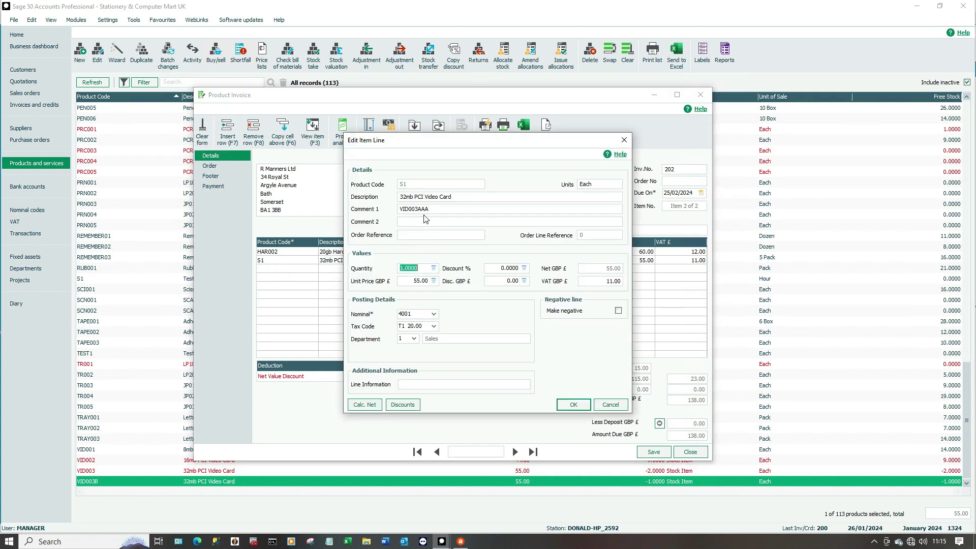
{"action": "left_click", "coordinate": [438, 208]}
{"action": "left_click", "coordinate": [606, 407]}
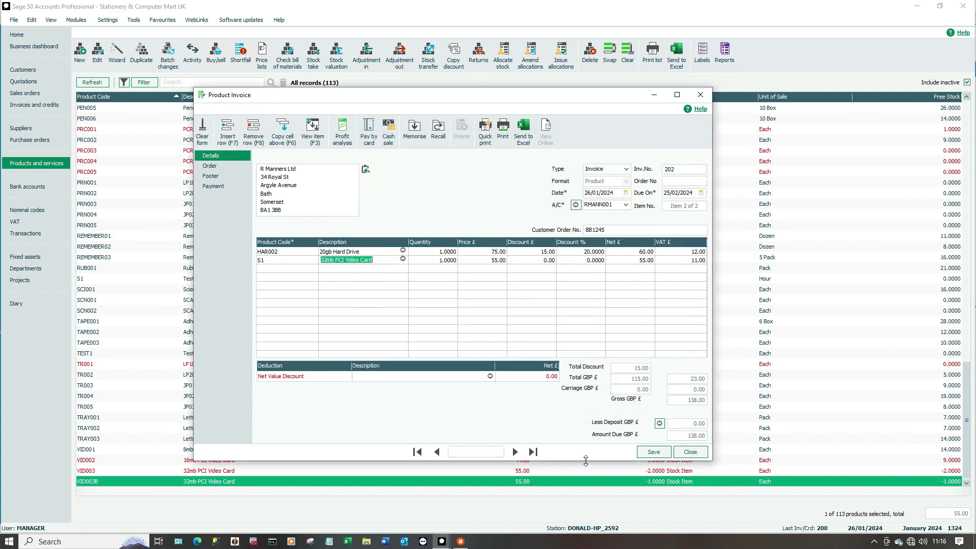
{"action": "left_click", "coordinate": [694, 456]}
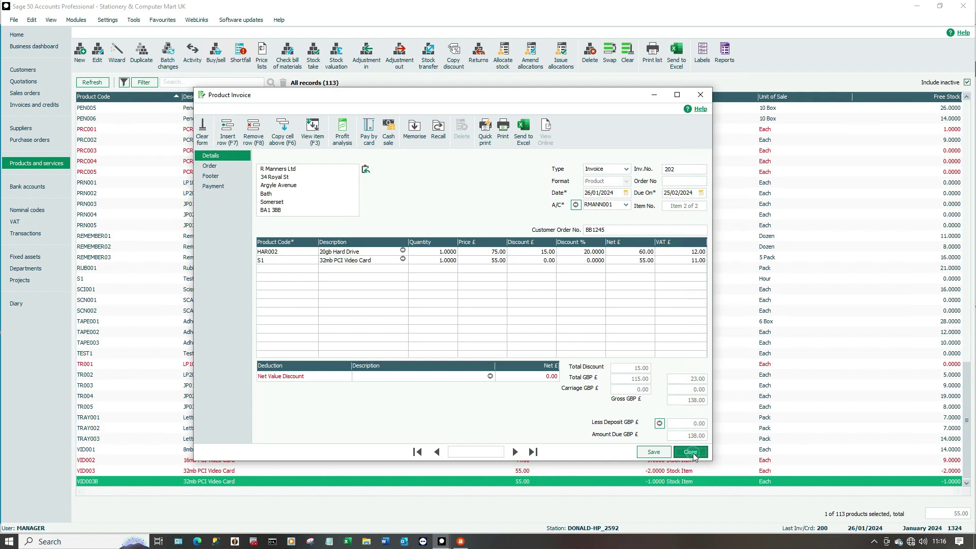